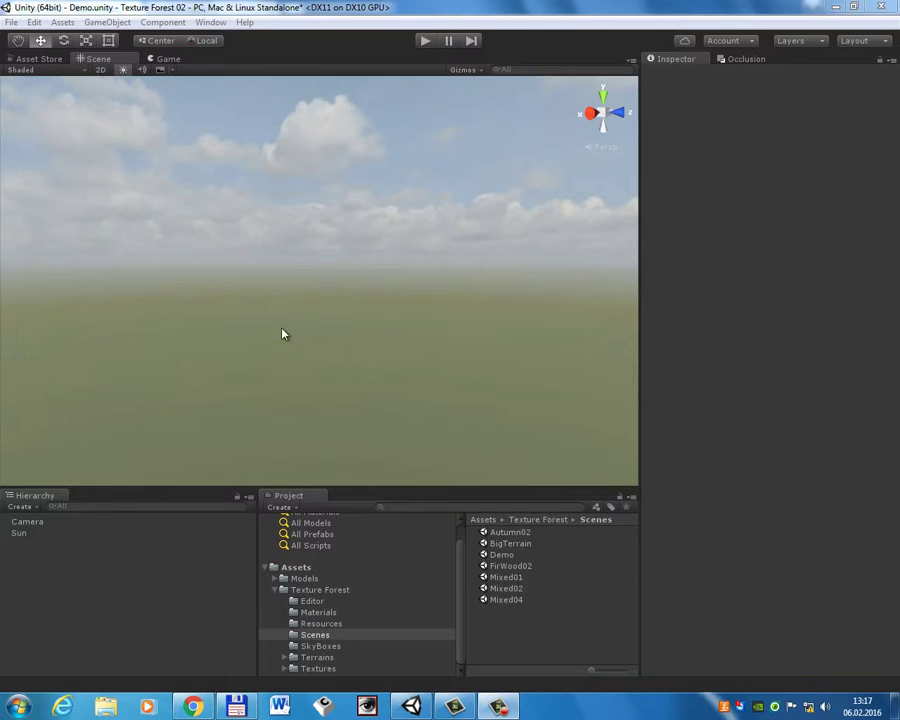
Create a Terrain object from GameObject > 3D Object > Terrain and view it from above.
mouse_move(283, 333)
alt+mouse_down()
mouse_move(368, 304)
mouse_move(175, 315)
alt+mouse_up()
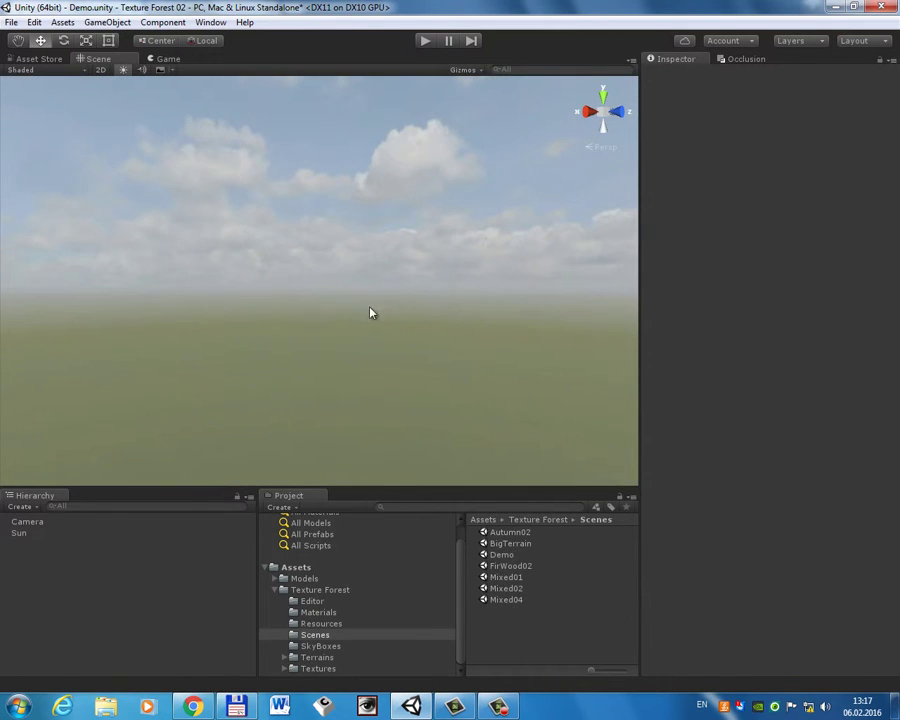
alt+drag(370, 313, 106, 298)
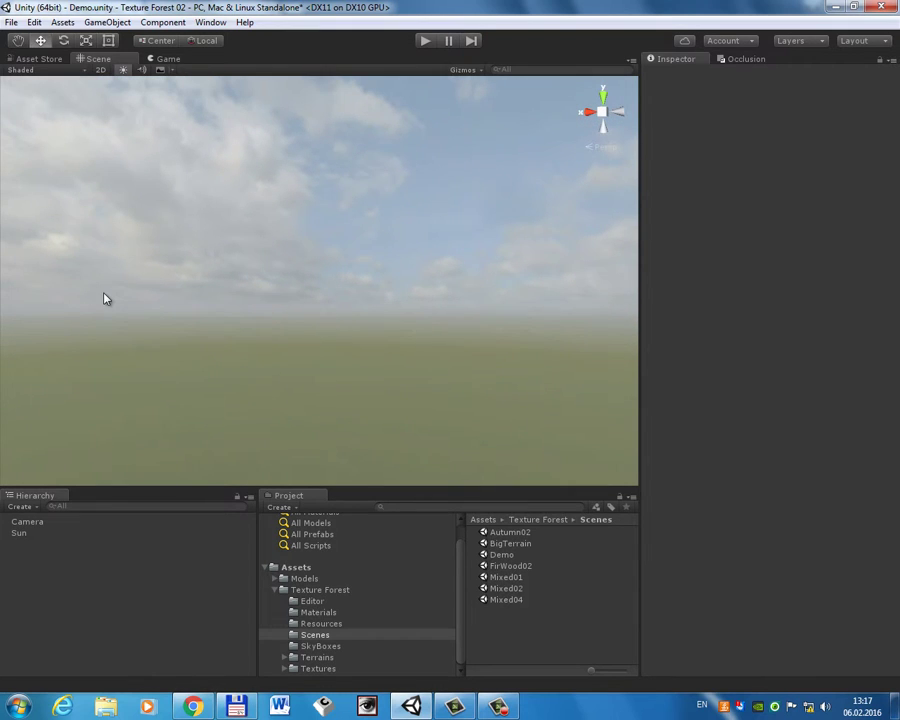
alt+drag(141, 195, 142, 226)
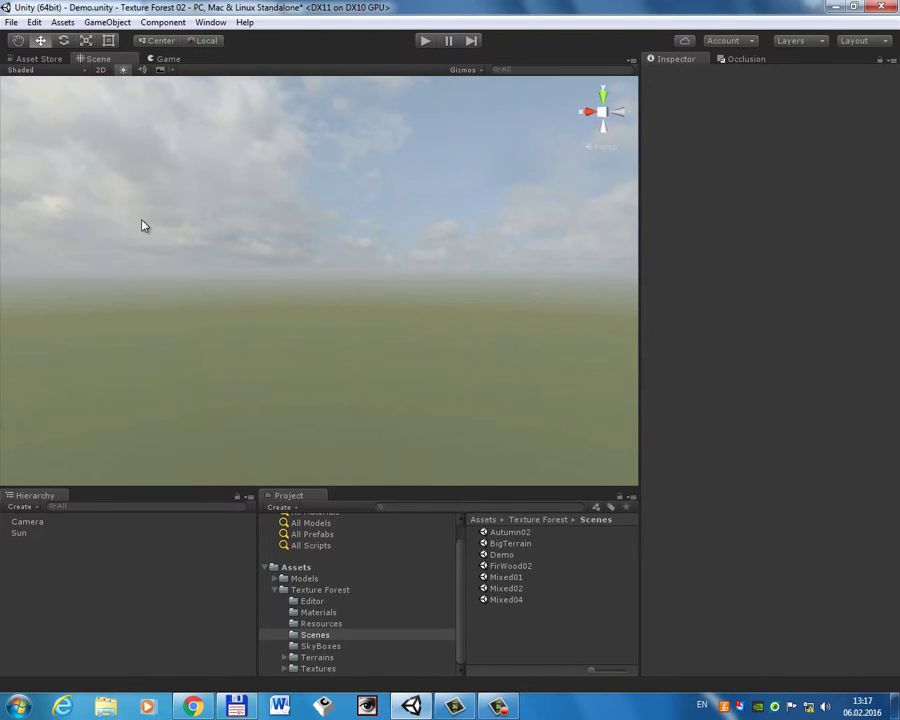
click(109, 23)
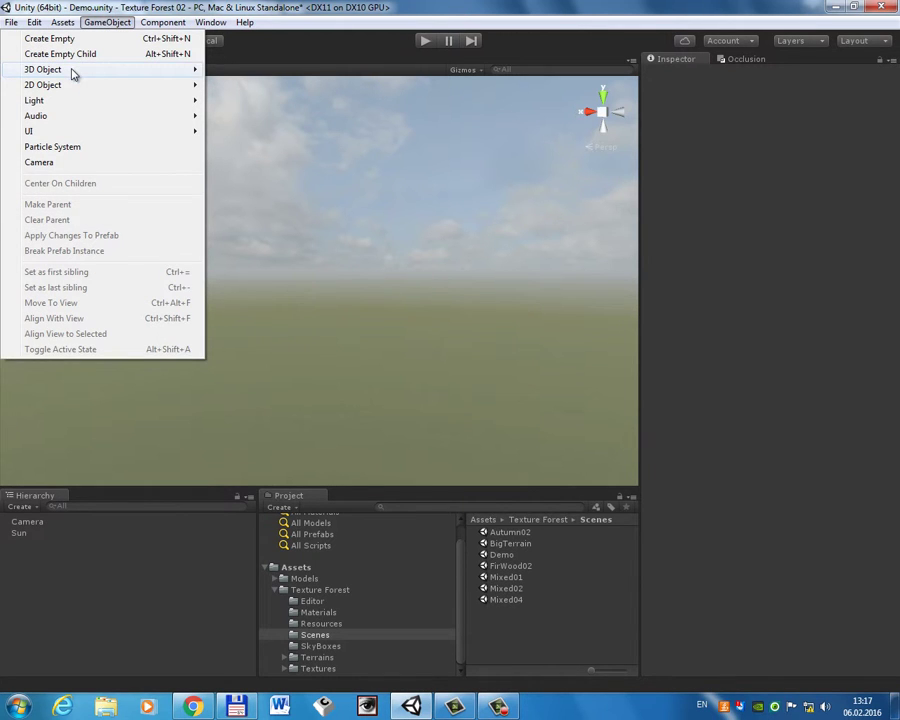
mouse_move(150, 69)
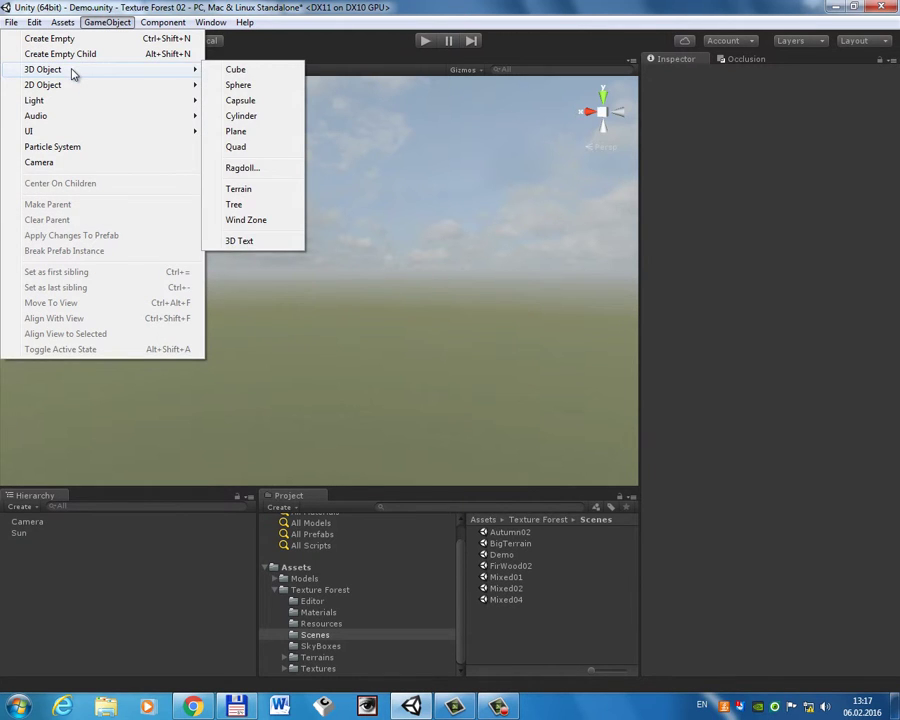
click(243, 190)
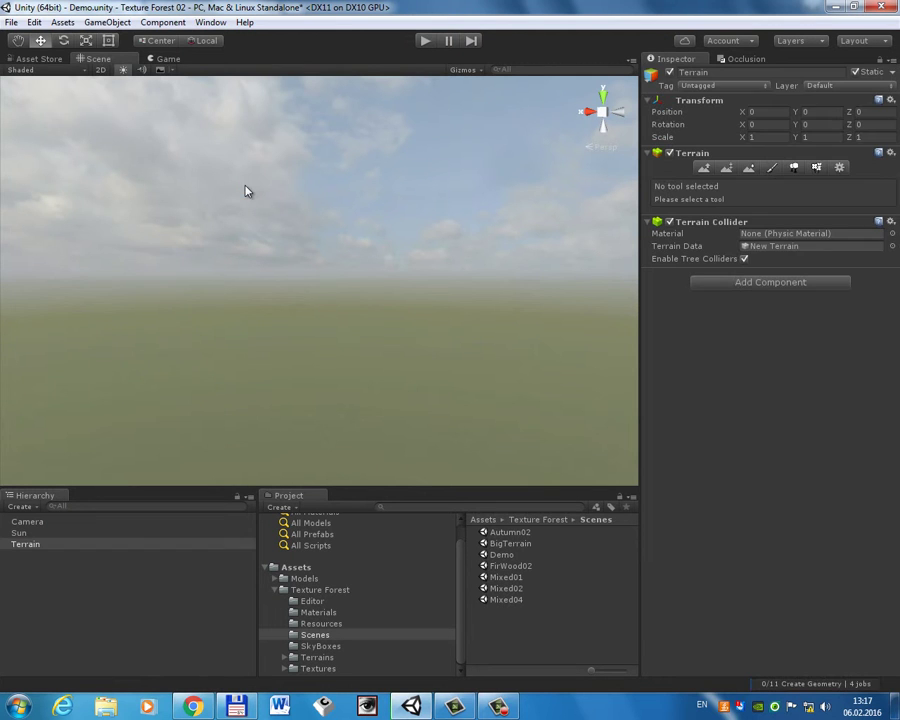
alt+drag(362, 344, 201, 378)
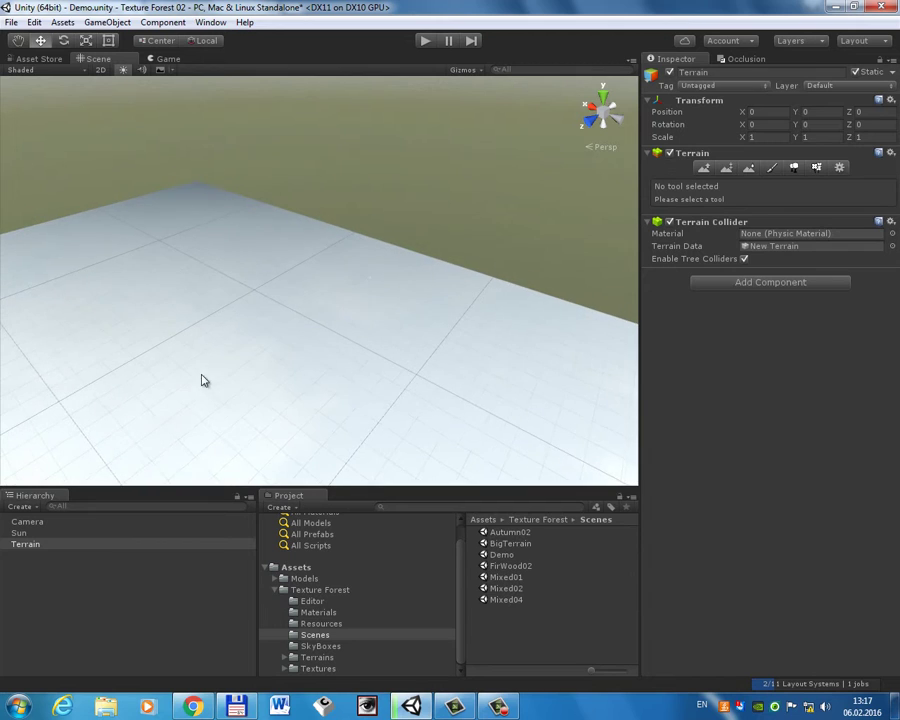
In Terrain Settings, set width and length to 300 and heightmap resolution to 33.
click(841, 168)
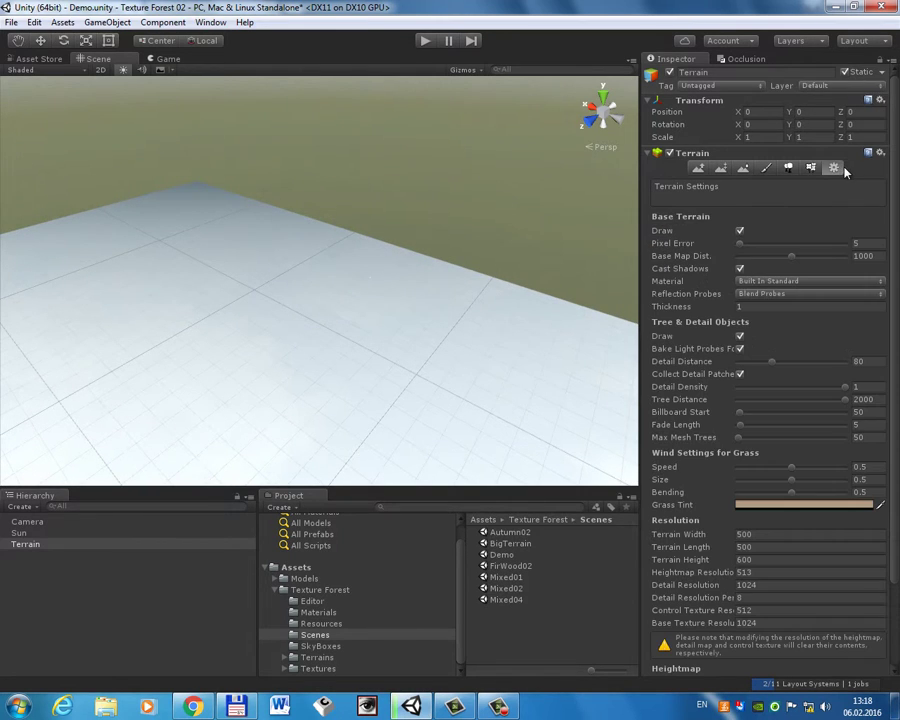
click(750, 536)
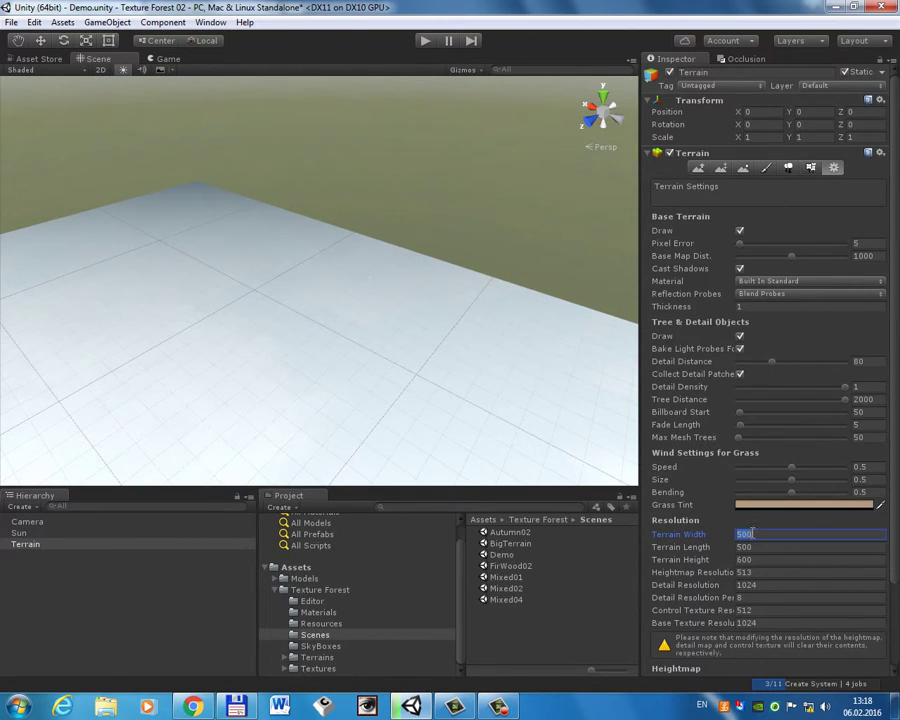
text(300)
click(760, 546)
text(3)
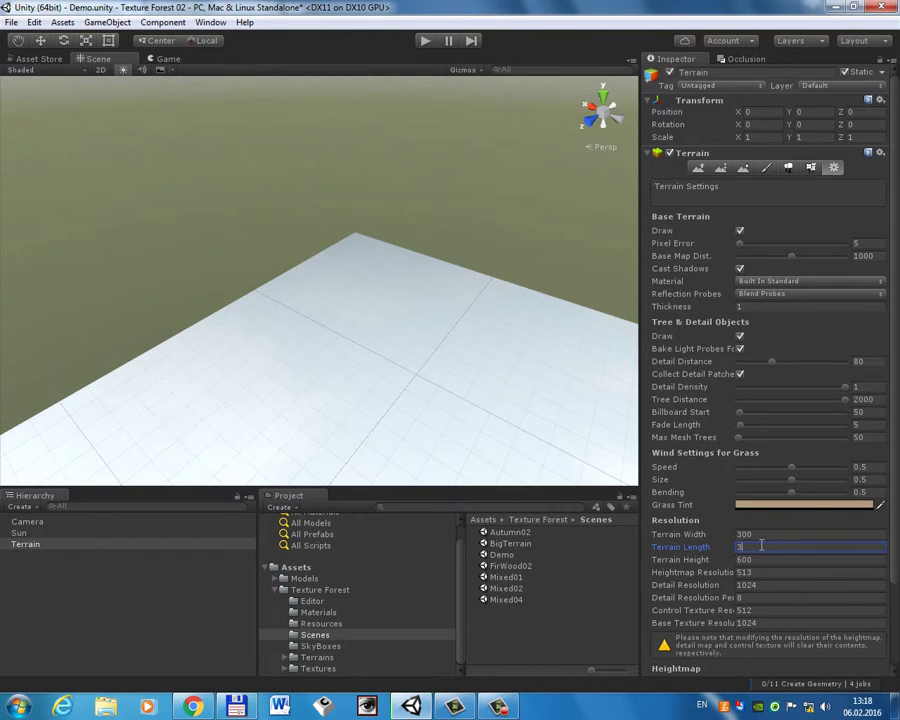
text(00)
click(762, 572)
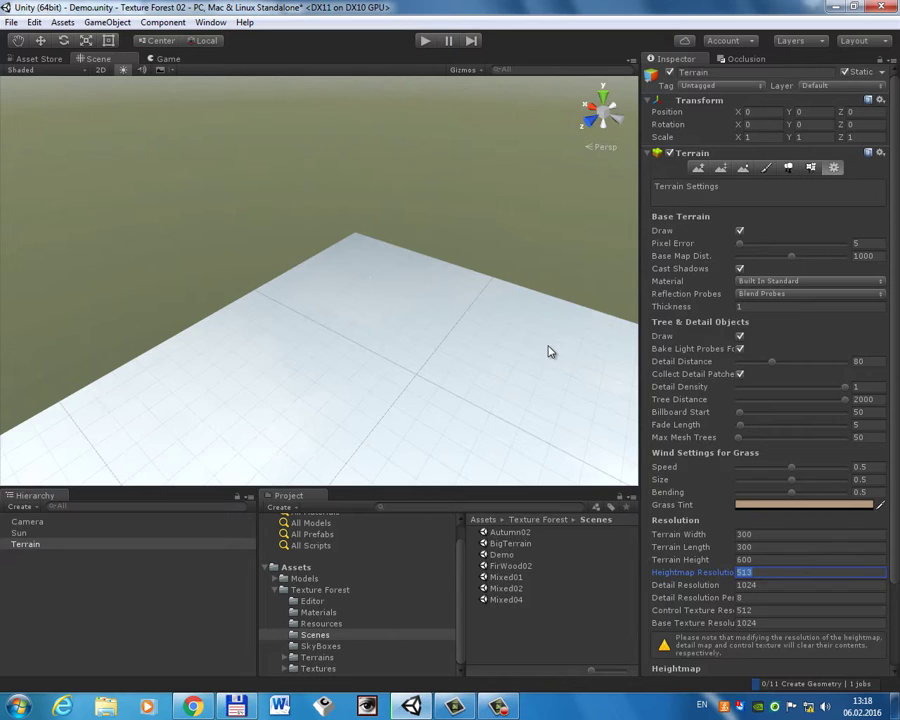
text(33)
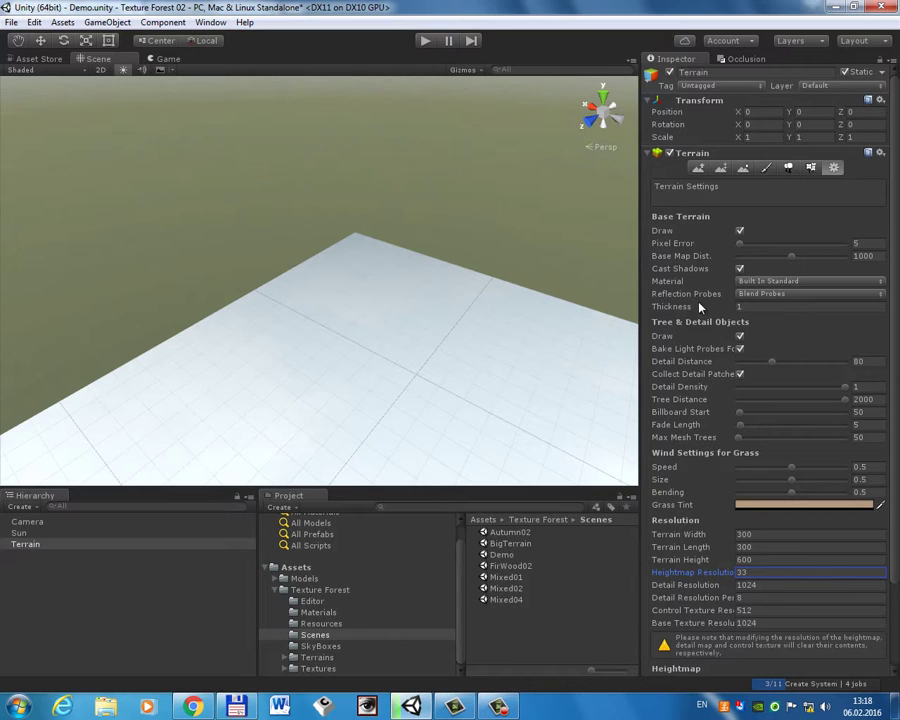
Set the terrain material to Built In Legacy Diffuse.
click(789, 284)
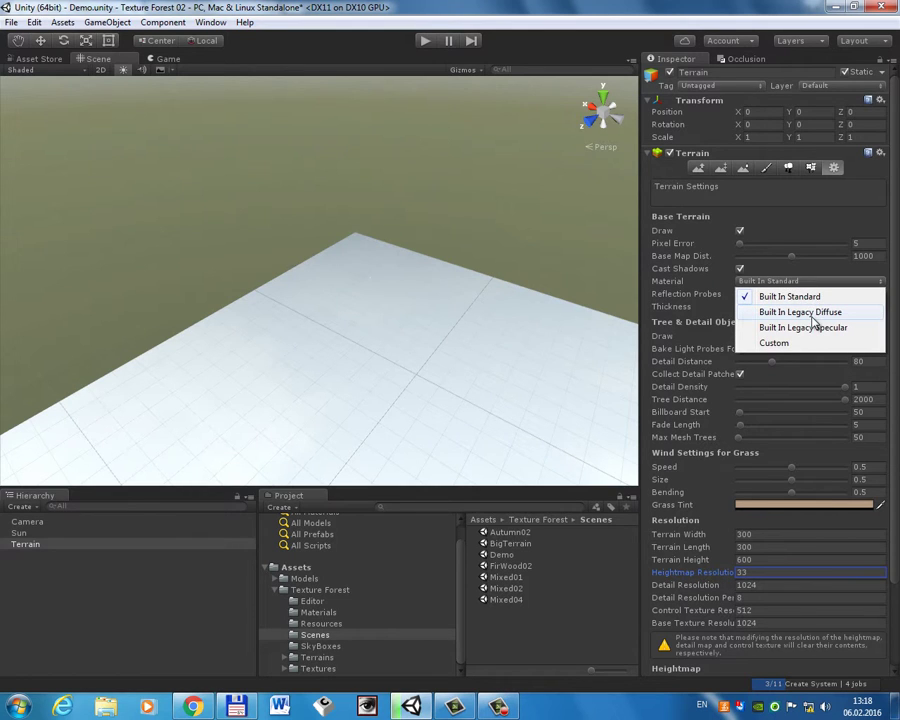
click(809, 317)
mouse_move(532, 374)
right_down()
mouse_move(583, 374)
mouse_move(420, 254)
right_up()
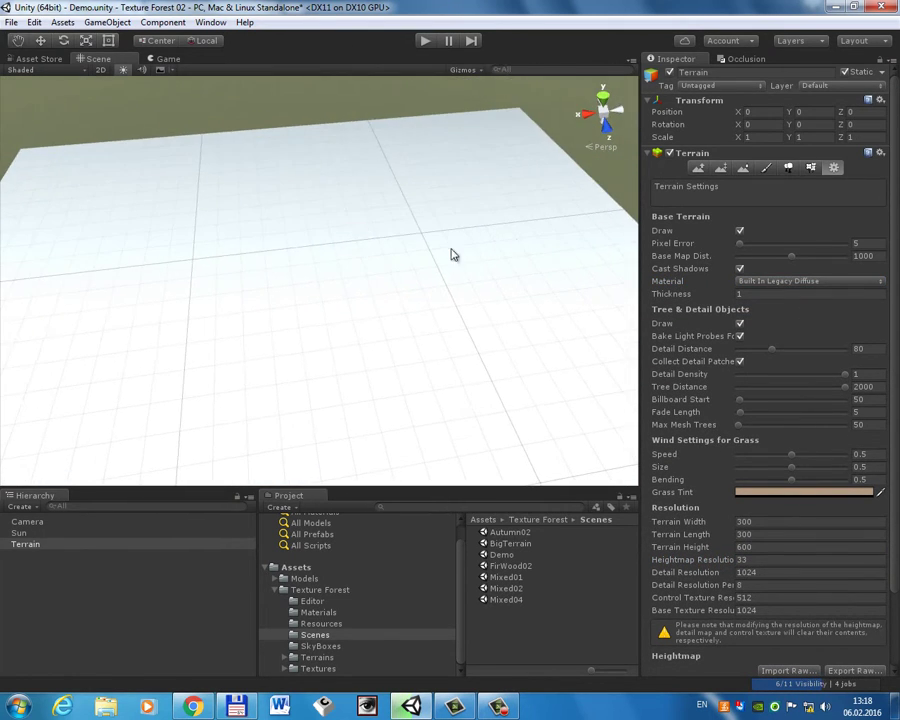
Set the Raise/Lower Terrain brush to size 11 and opacity 15, undoing the oversized bulge.
click(705, 168)
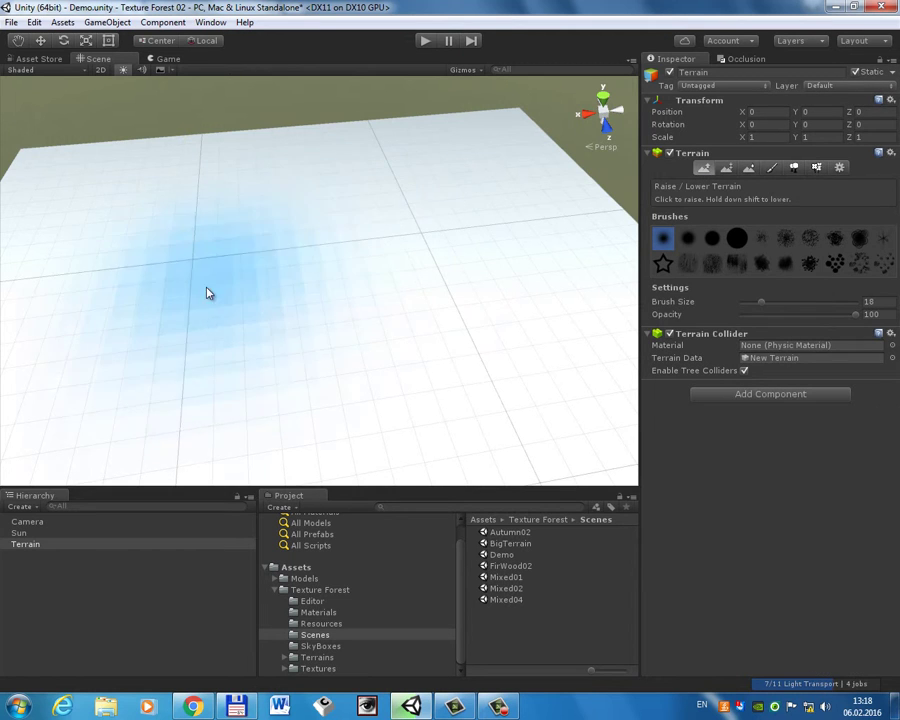
drag(219, 247, 486, 253)
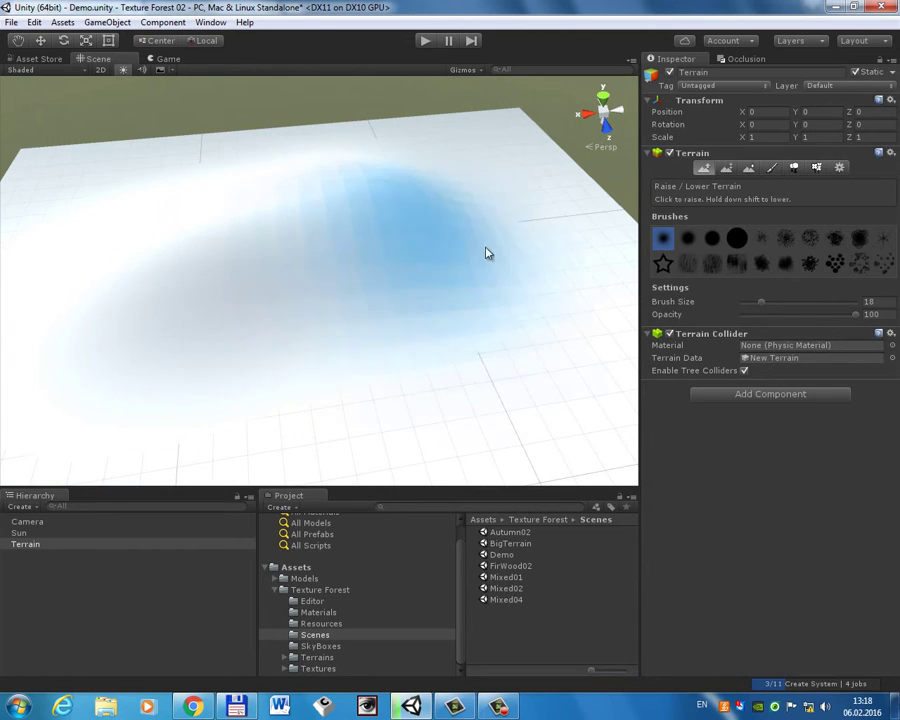
click(757, 304)
drag(757, 305, 752, 304)
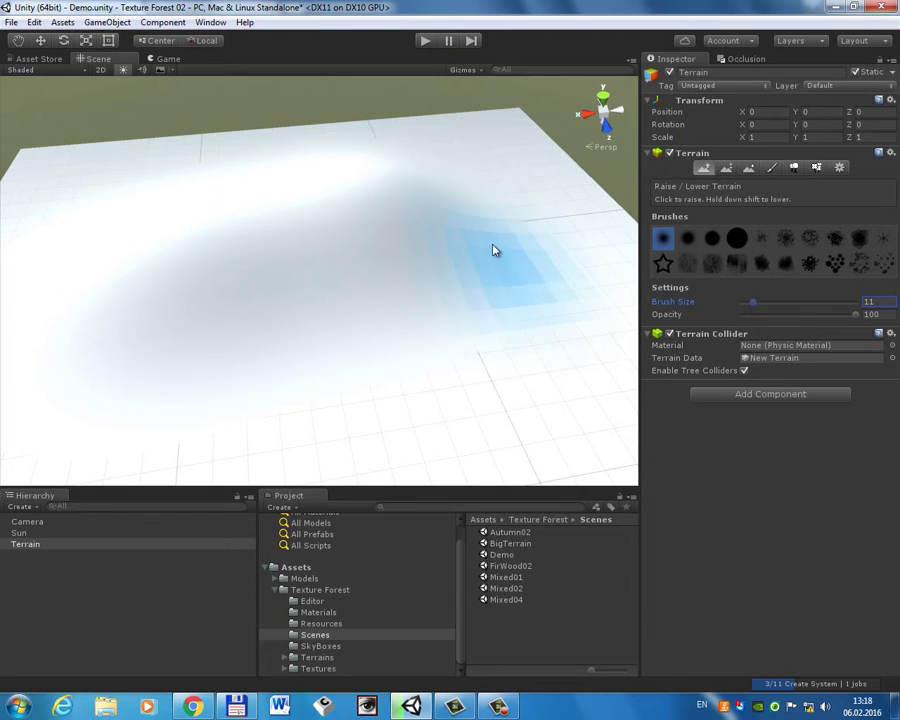
drag(496, 247, 537, 253)
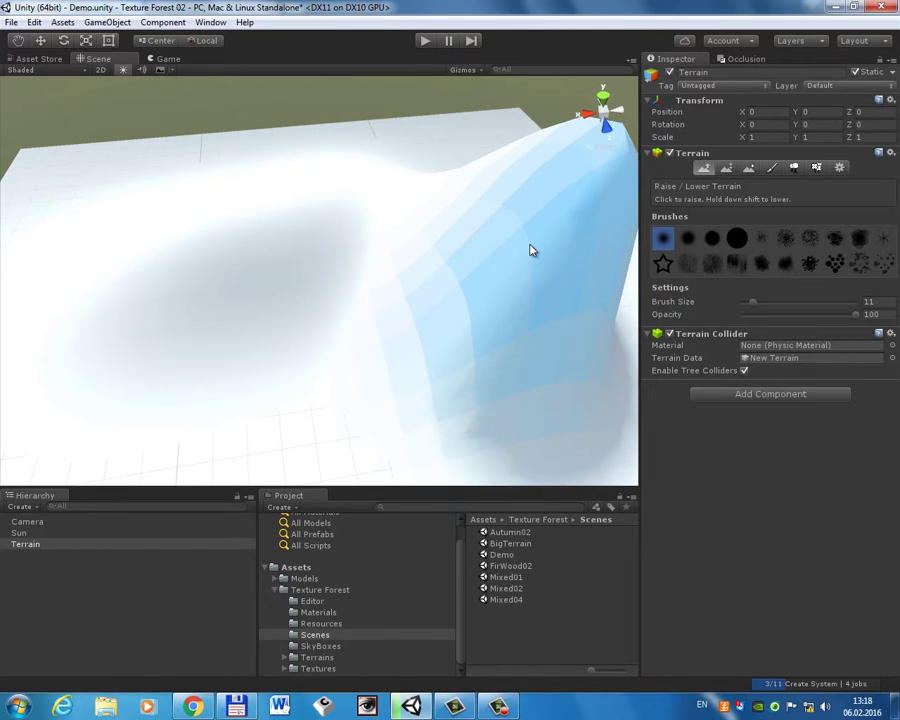
key(ctrl+z)
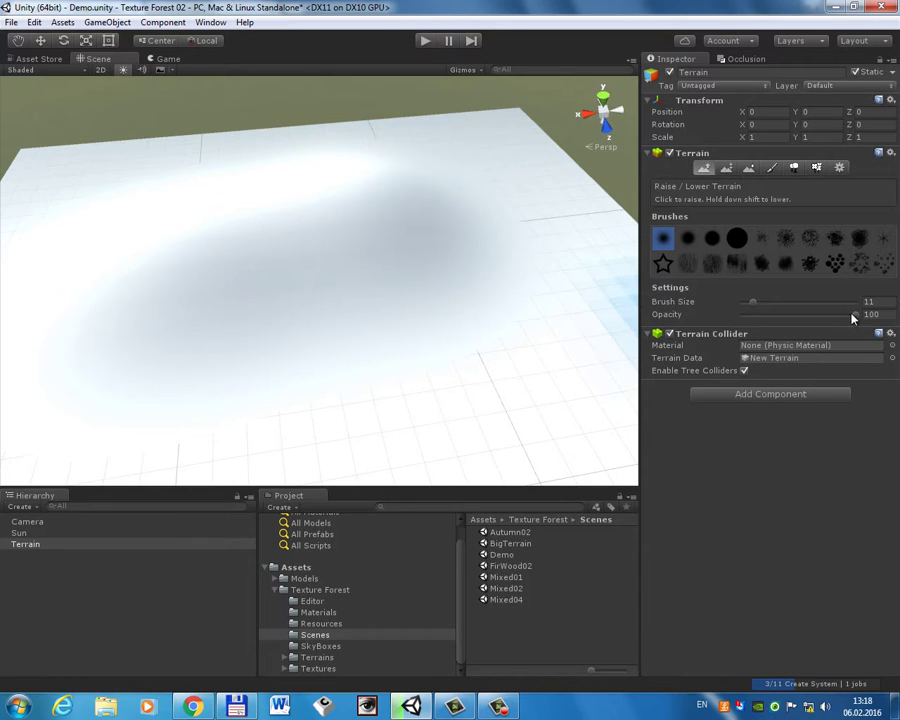
drag(855, 314, 753, 316)
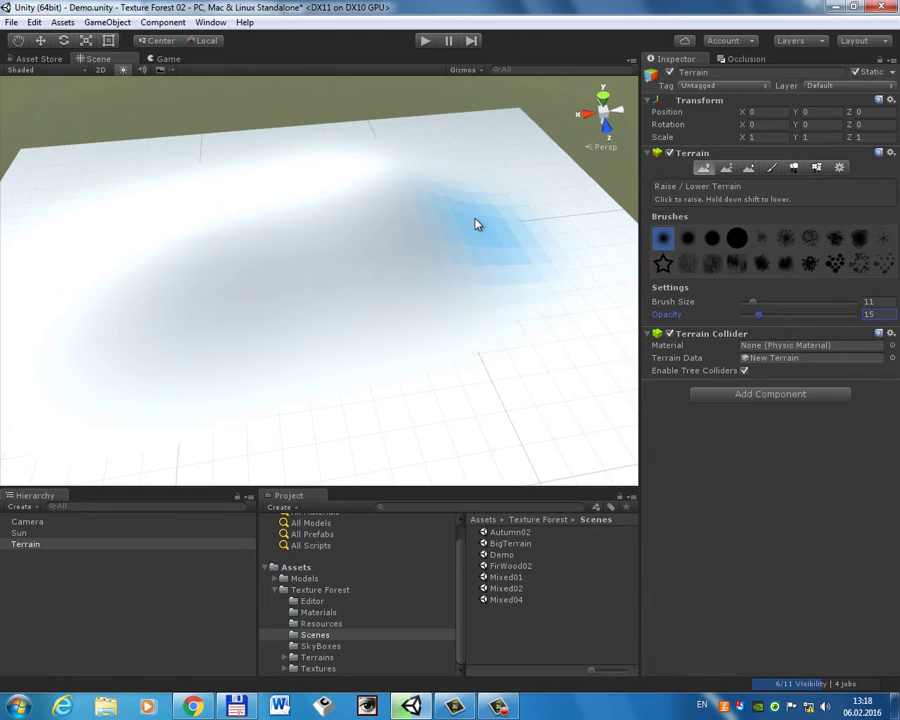
Raise gentle bumps across the middle, lower-left and right of the terrain.
mouse_move(474, 222)
mouse_down()
mouse_move(410, 196)
mouse_move(113, 231)
mouse_up()
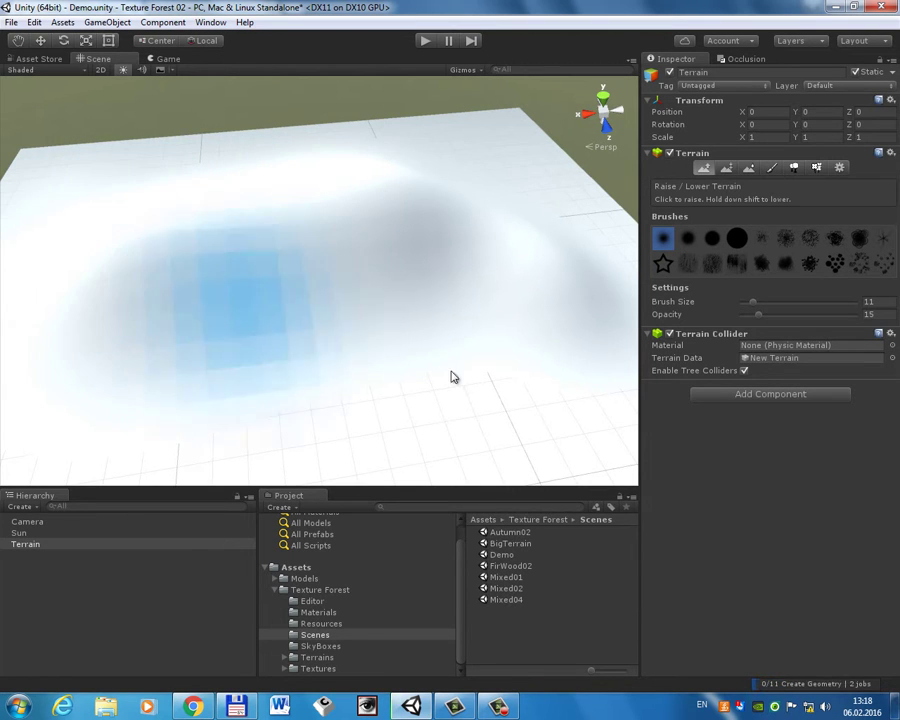
alt+drag(452, 376, 370, 325)
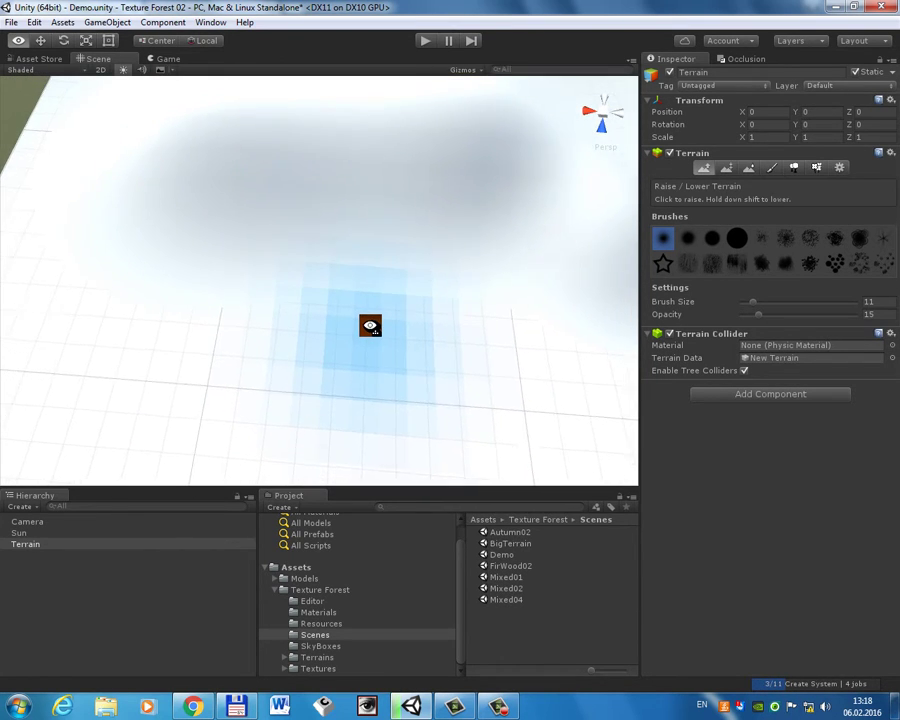
key(f)
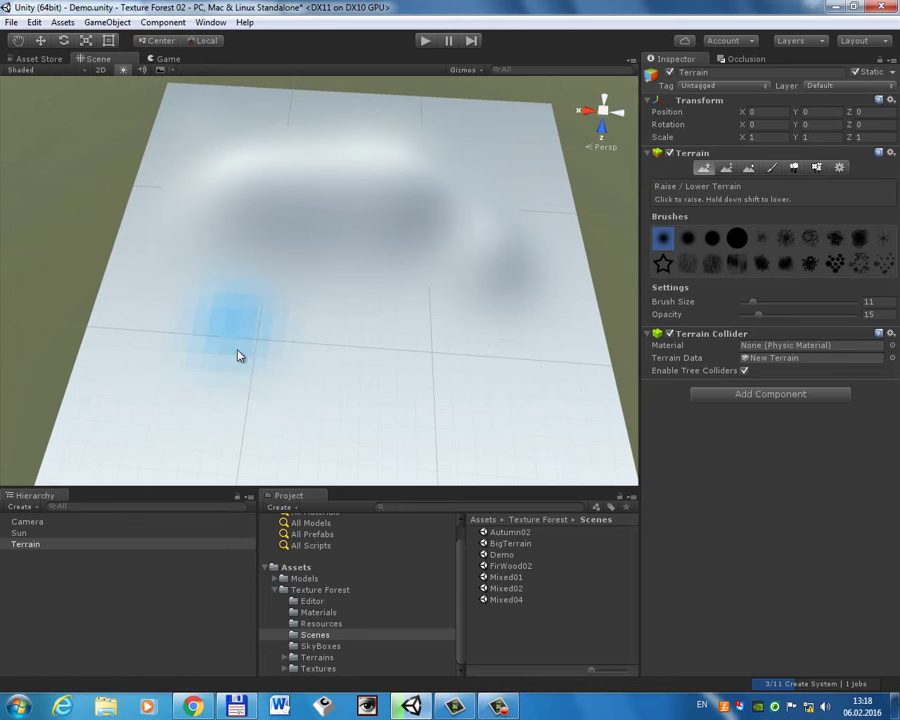
drag(233, 351, 506, 338)
drag(528, 236, 478, 263)
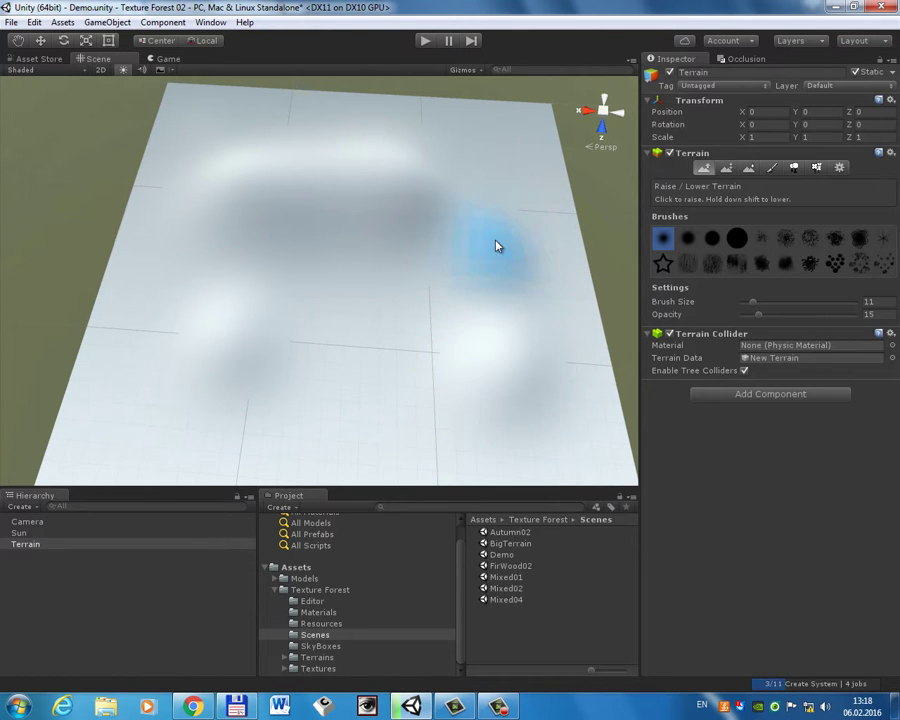
Add Grass_d as the first terrain texture, tiled 40 by 40, covering the whole terrain.
click(771, 167)
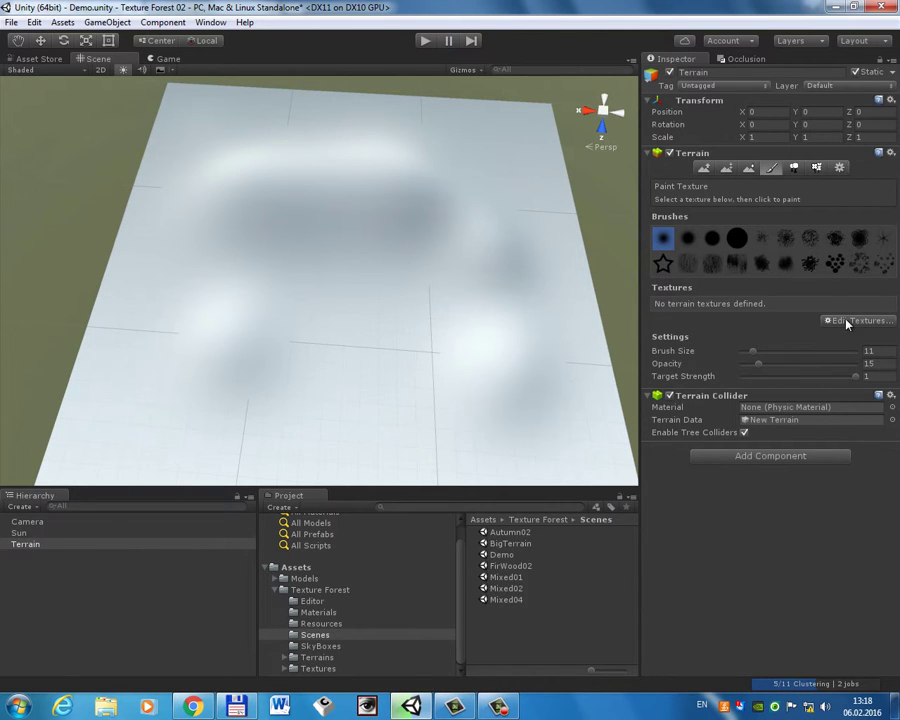
click(846, 320)
click(842, 326)
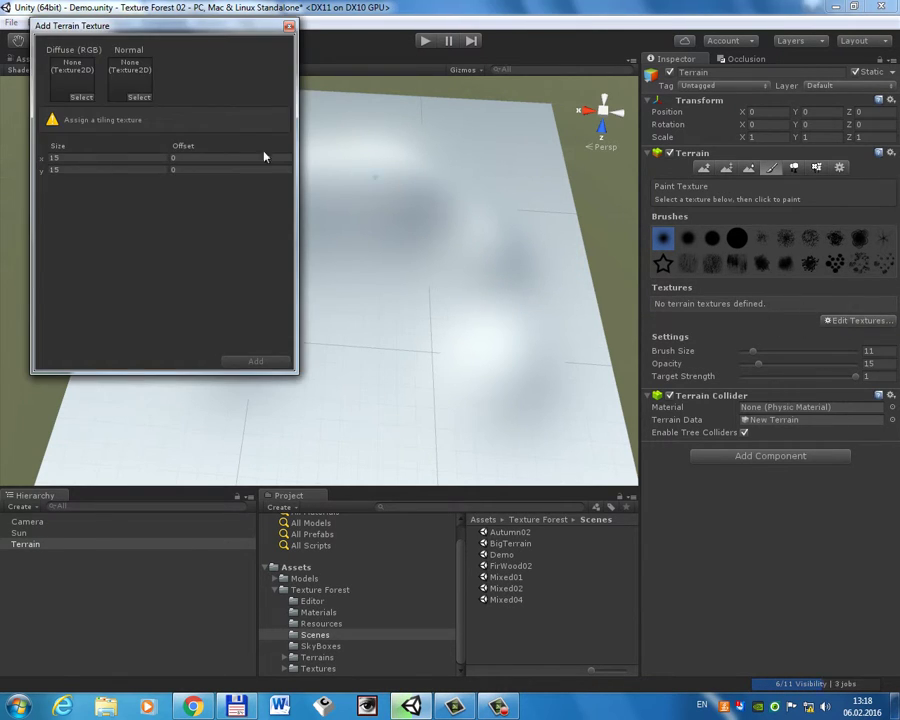
click(81, 96)
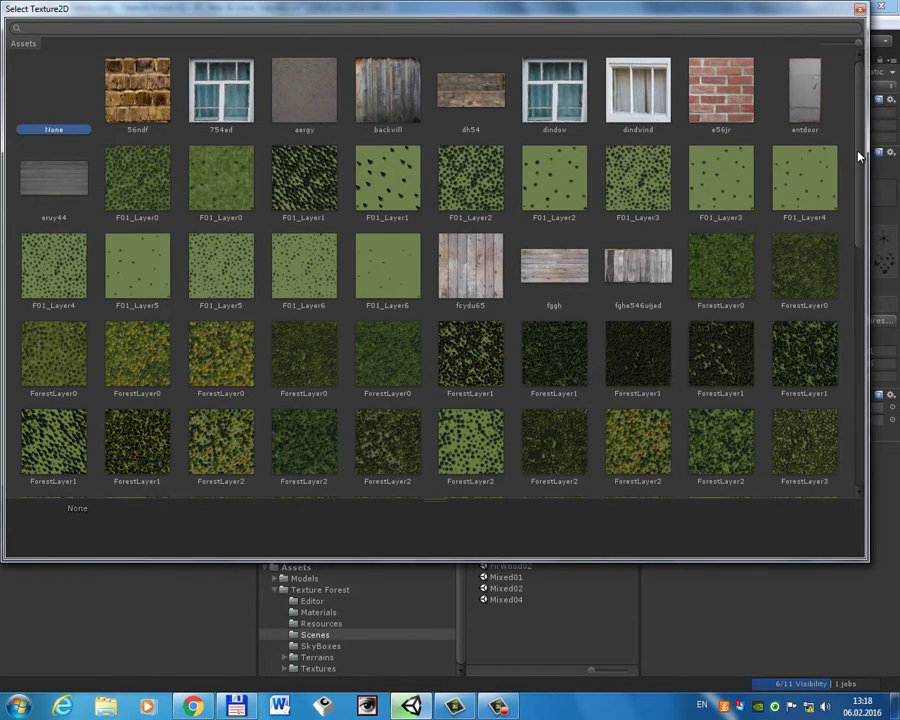
drag(858, 155, 855, 387)
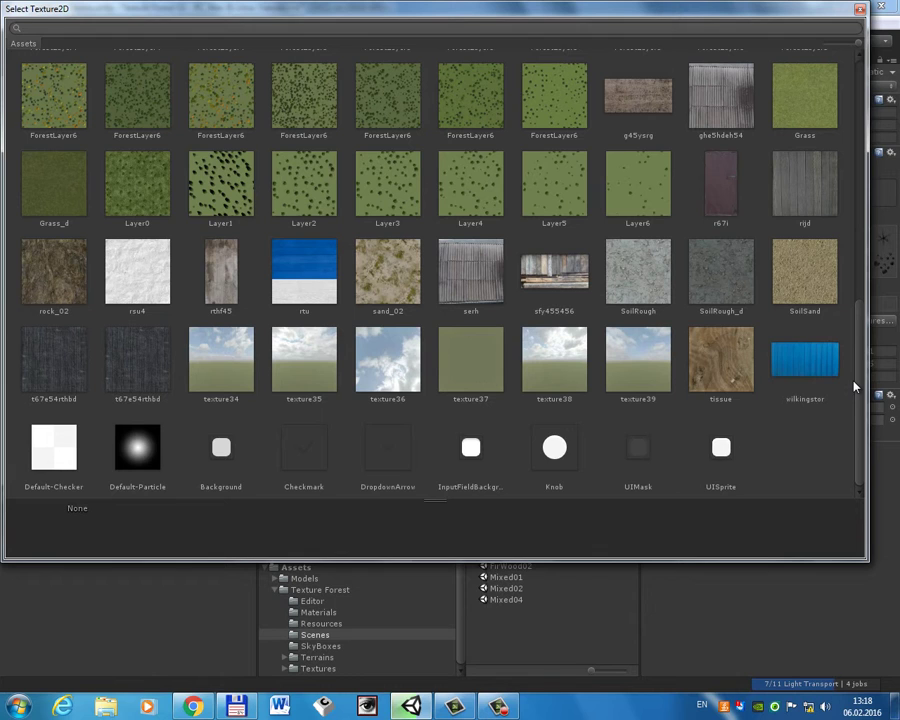
click(43, 196)
double_click(43, 196)
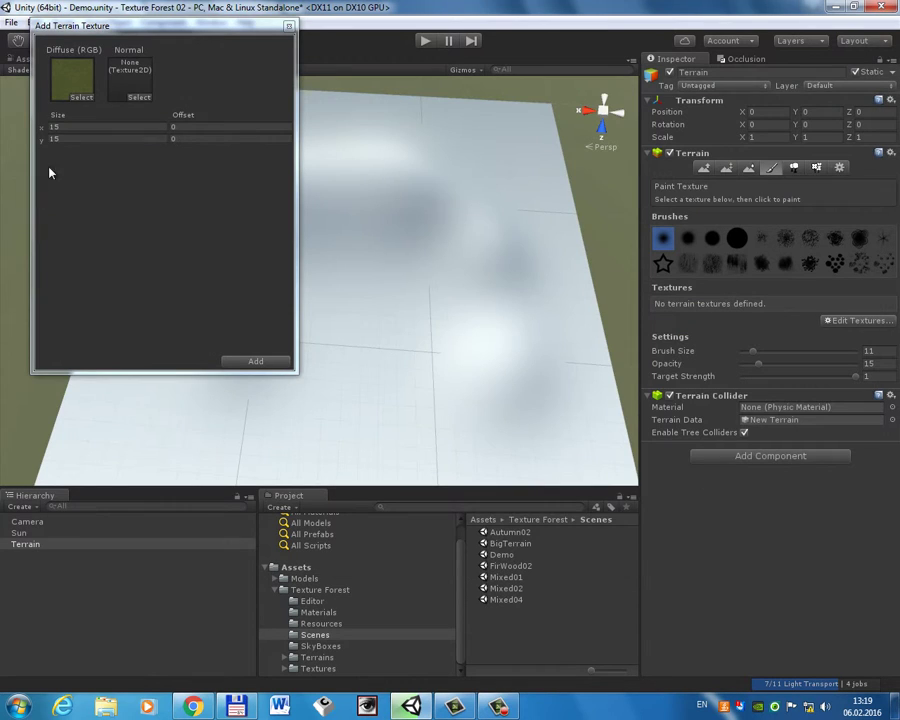
click(74, 127)
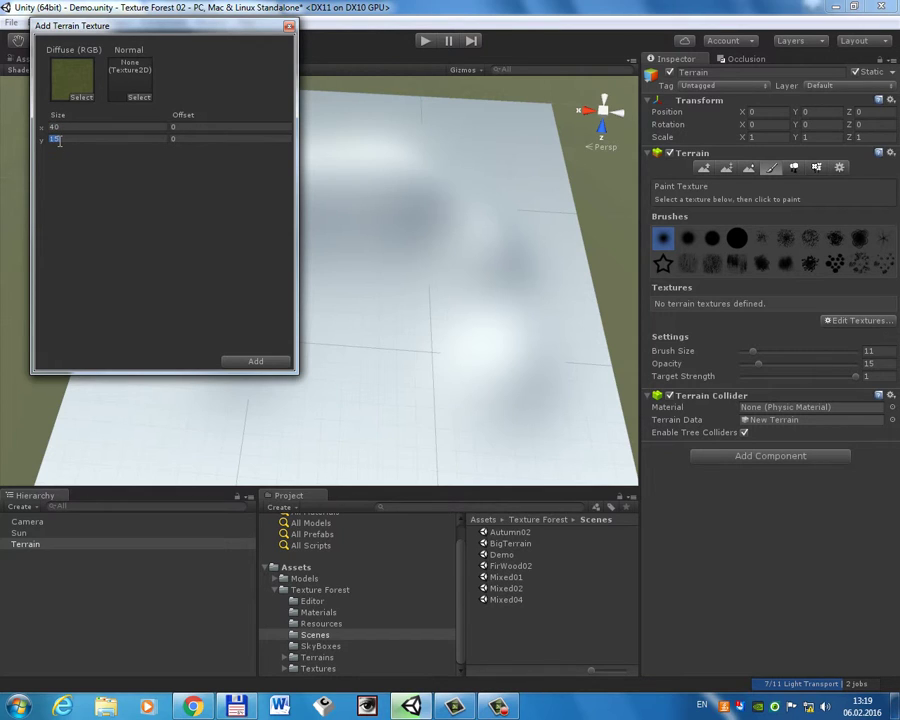
text(40)
click(254, 360)
alt+drag(534, 362, 607, 332)
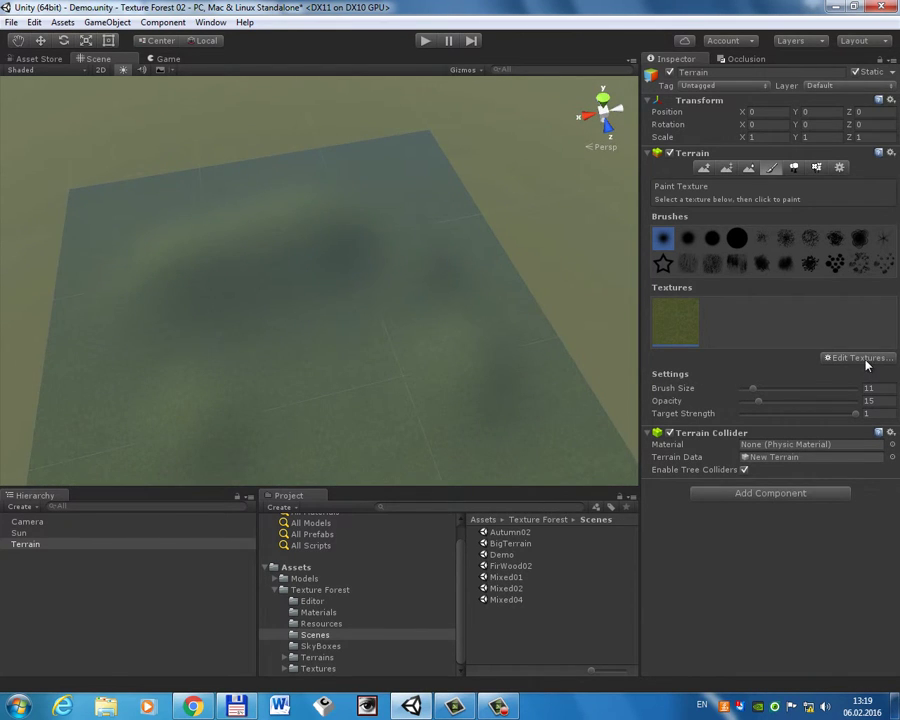
click(866, 358)
Add SoilSand as the second terrain texture, tiled at 15 by 15.
click(822, 360)
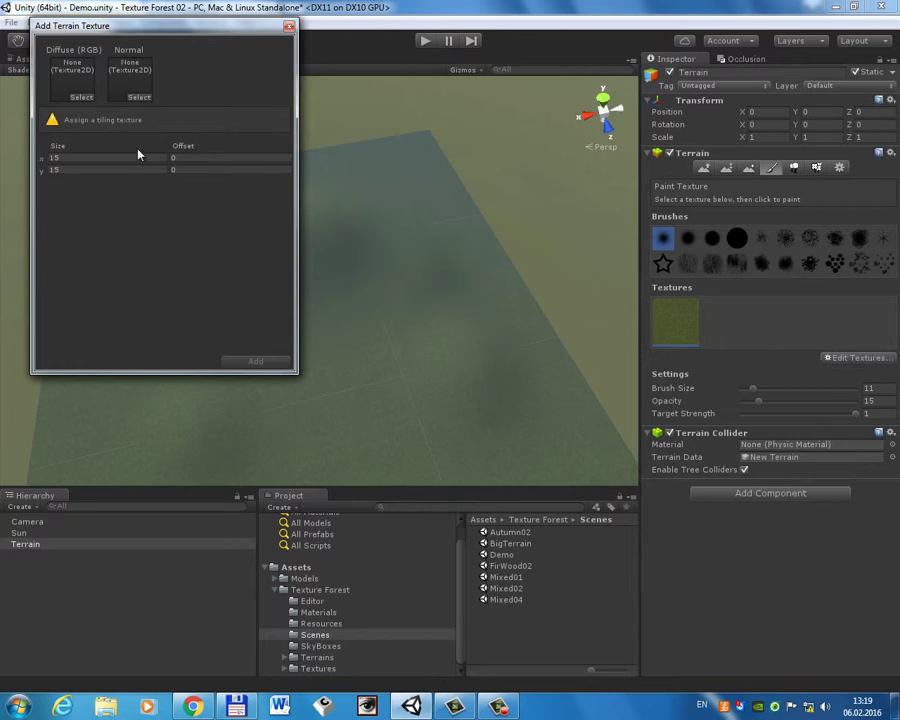
click(82, 98)
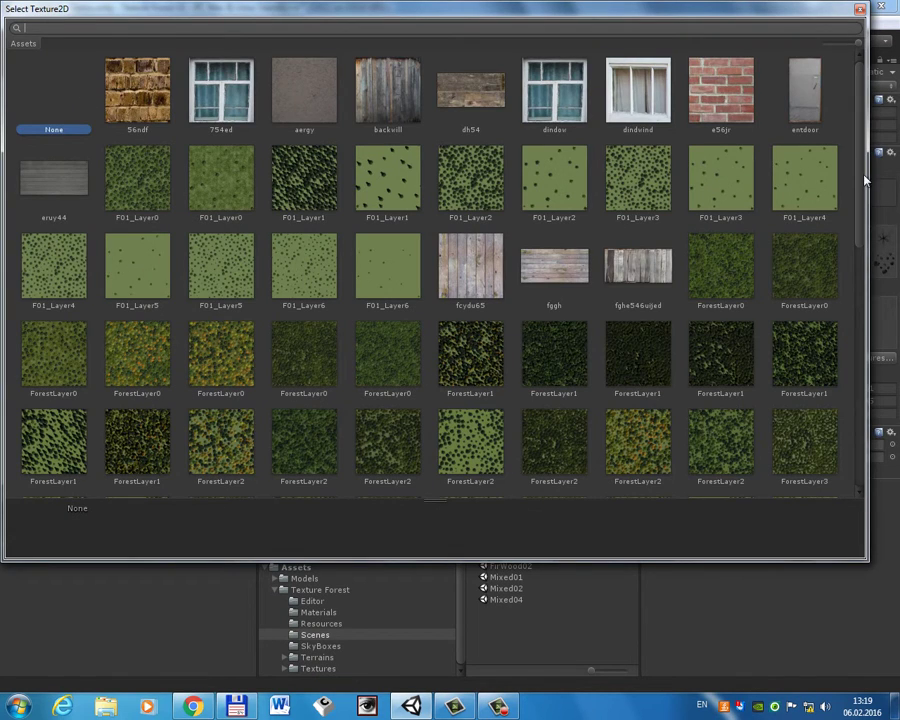
drag(859, 180, 832, 430)
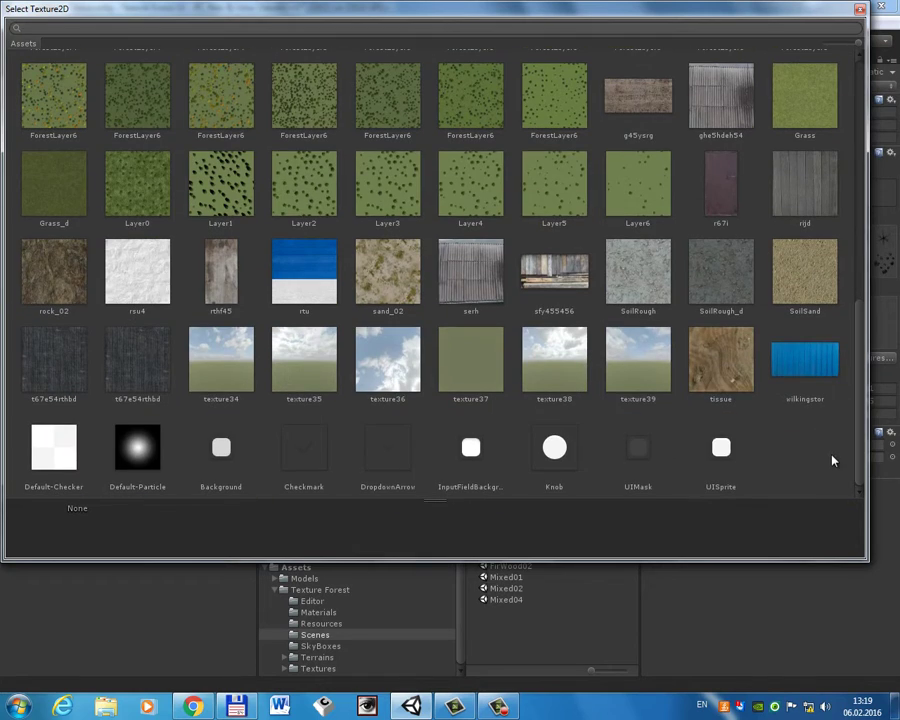
double_click(812, 277)
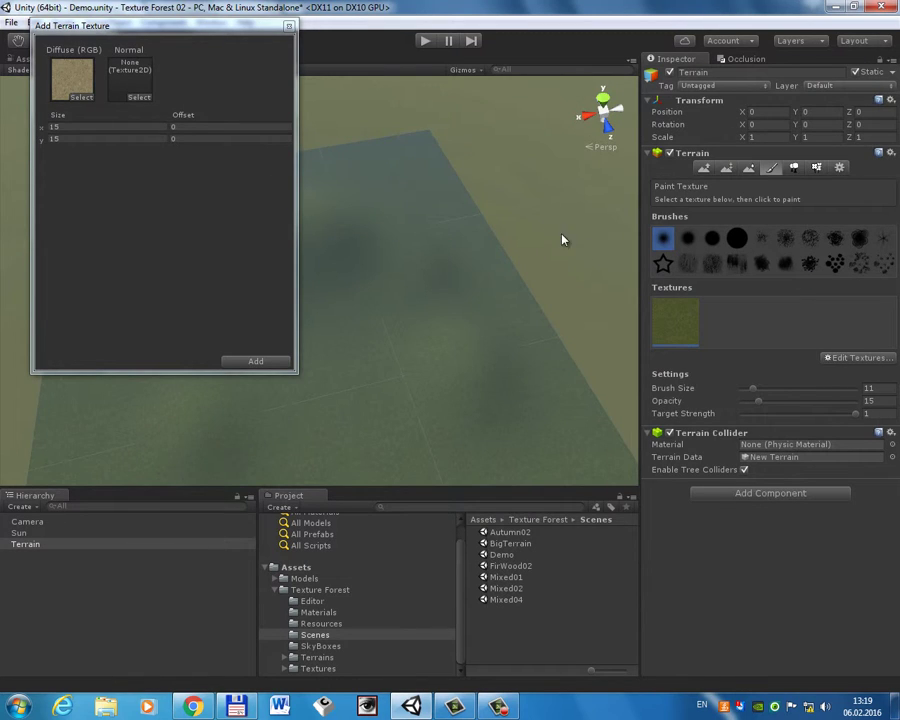
click(250, 362)
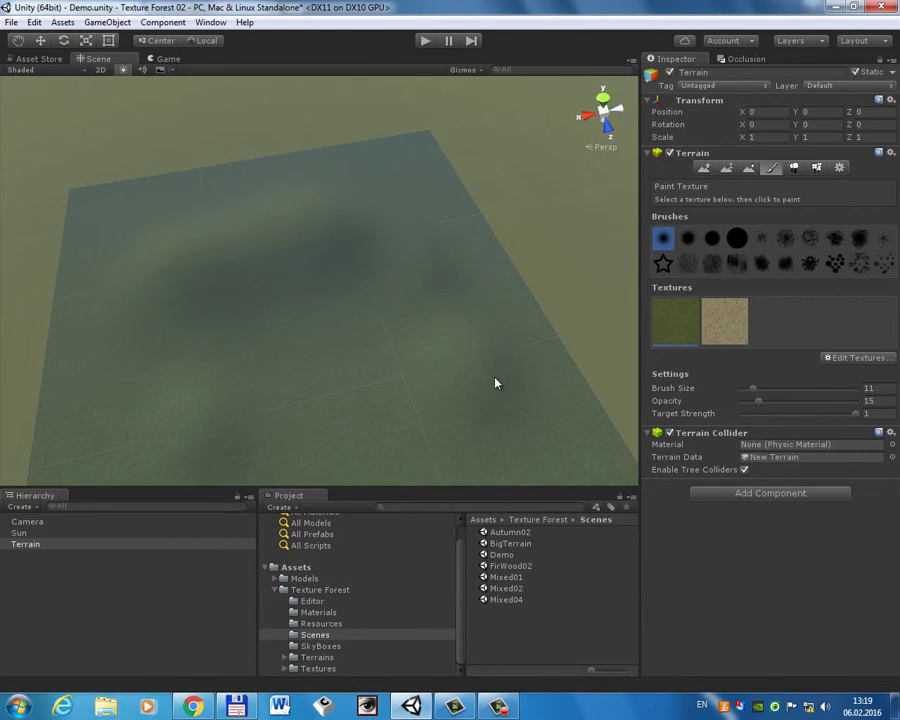
Add rock_02 as the third terrain texture with a 150 by 150 tile size.
click(858, 358)
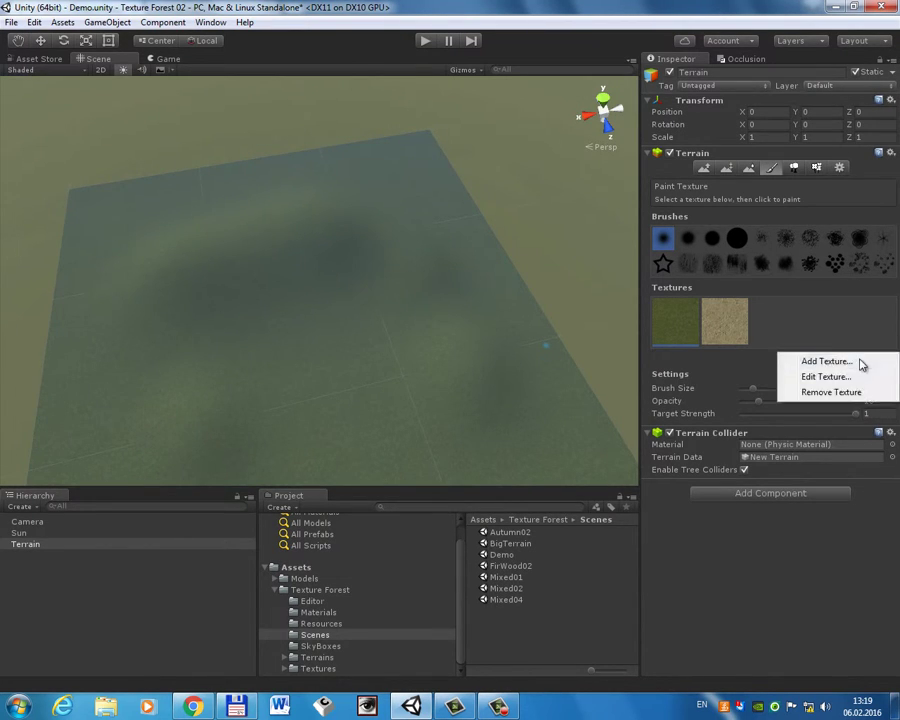
click(855, 363)
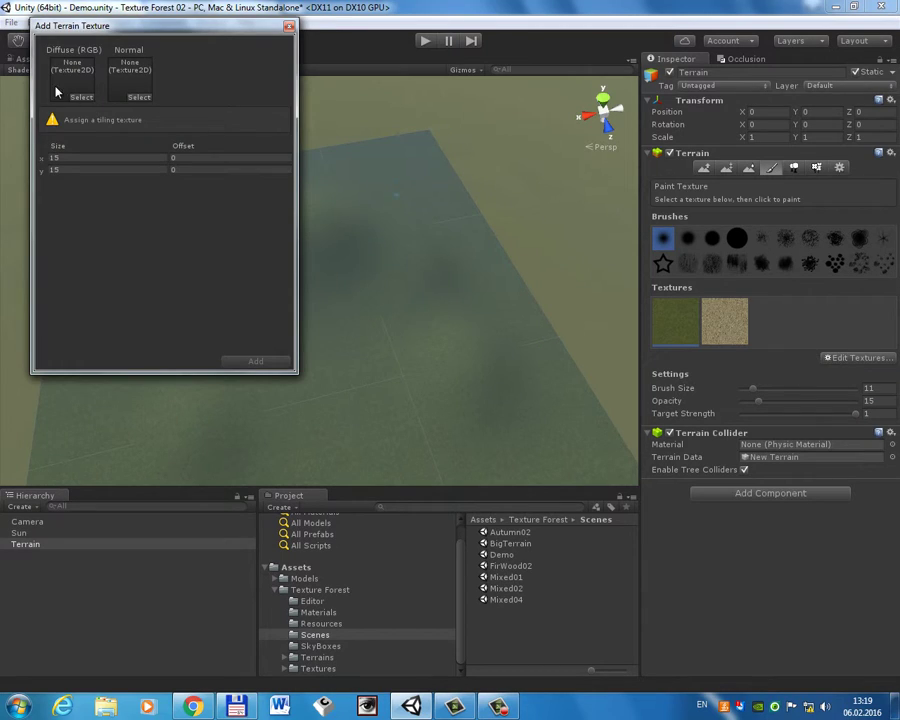
click(81, 97)
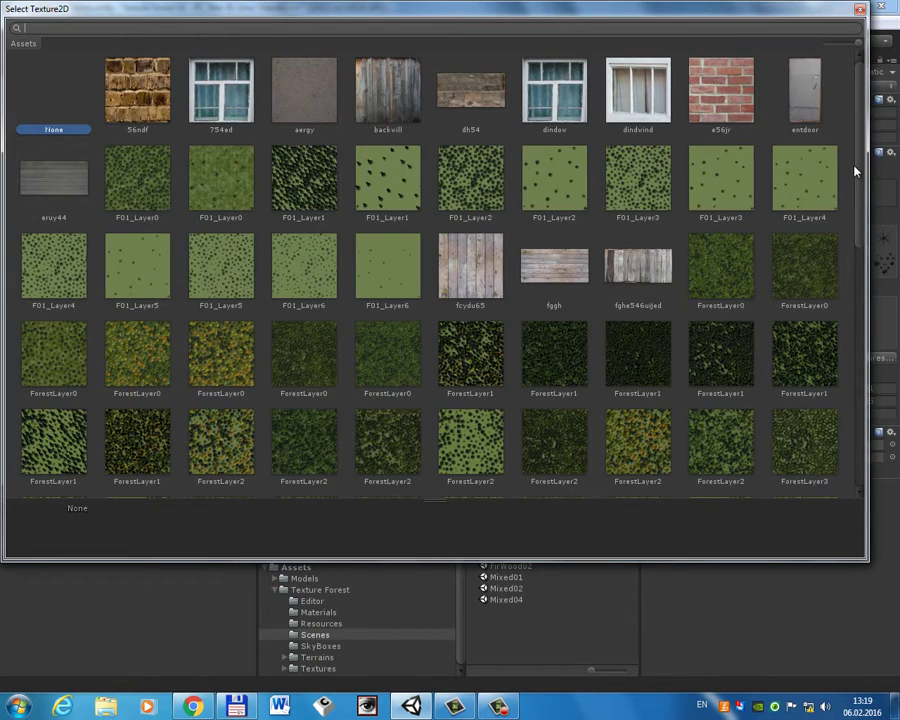
scroll(836, 411, down, 5)
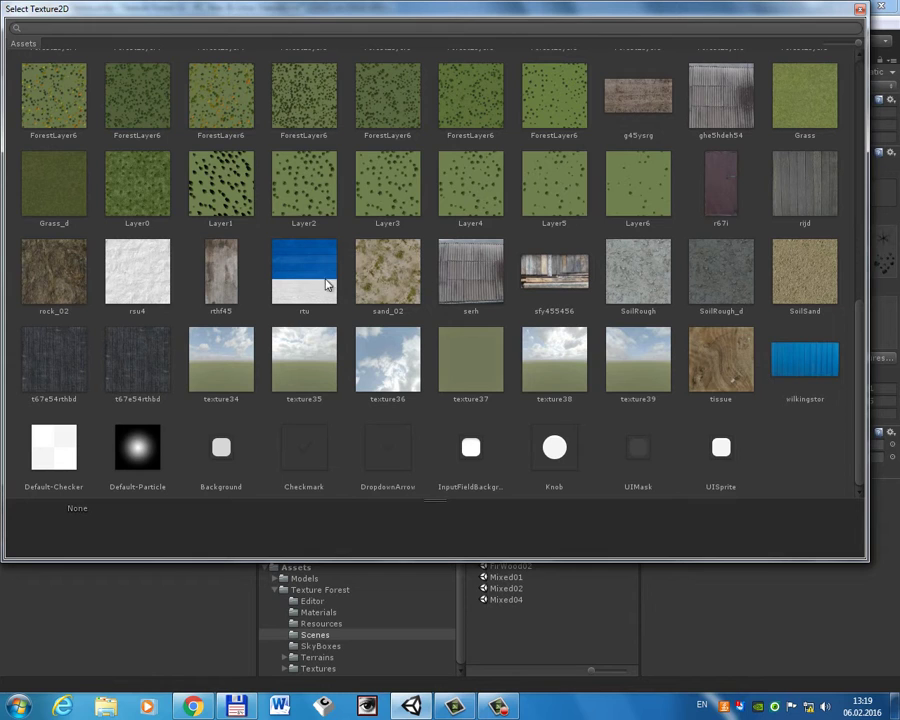
double_click(45, 276)
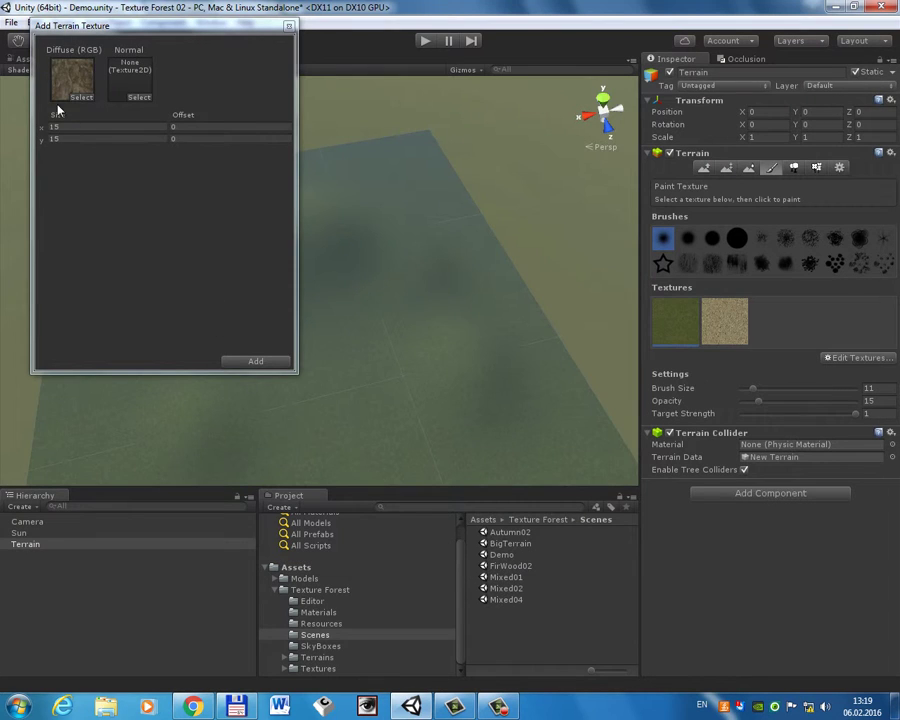
click(90, 128)
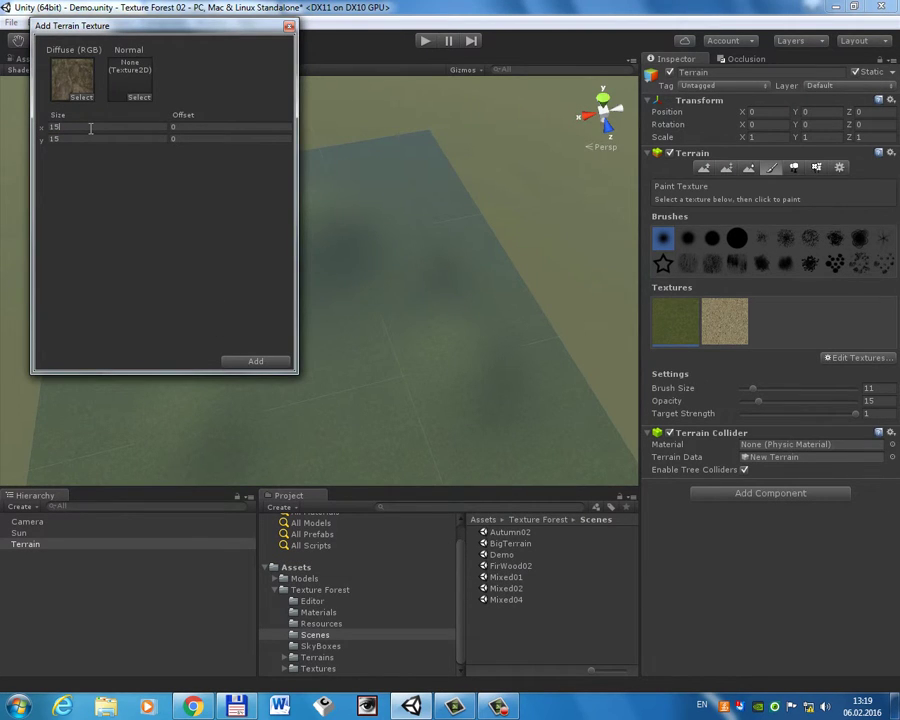
text(0)
text(0)
click(256, 363)
scroll(376, 300, up, 5)
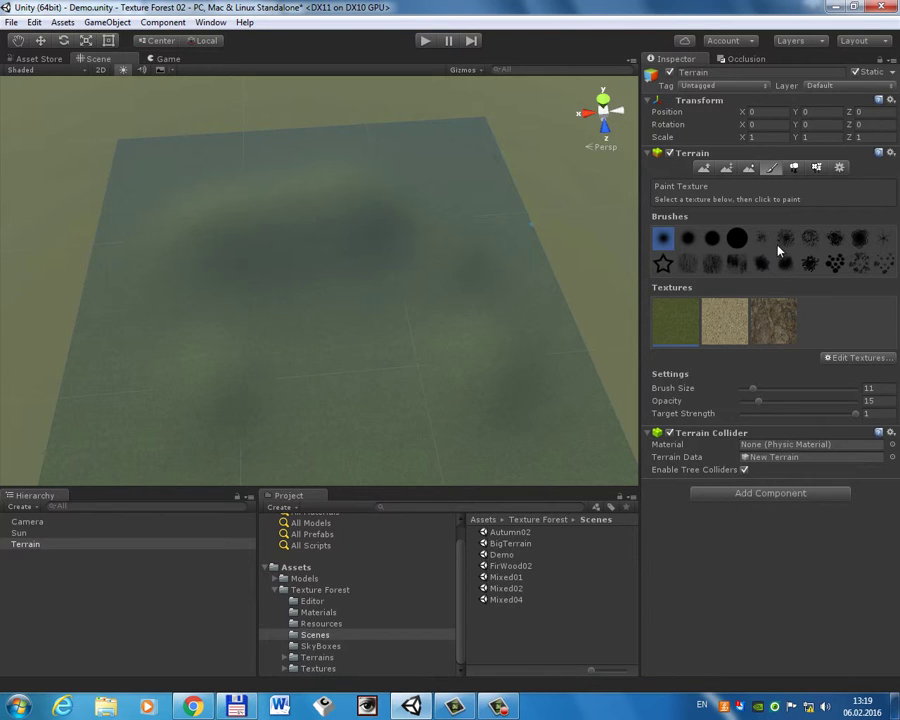
With a larger brush, paint rock across the upper middle and toward the lower corners.
drag(757, 392, 793, 396)
click(778, 322)
click(345, 200)
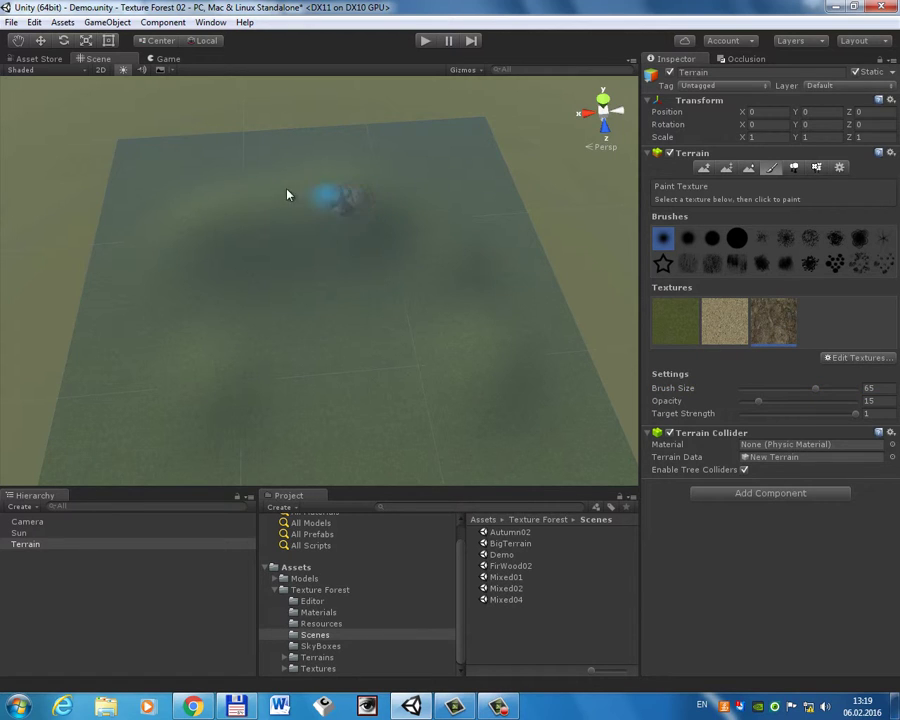
mouse_move(362, 215)
mouse_down()
mouse_move(183, 263)
mouse_move(249, 219)
mouse_up()
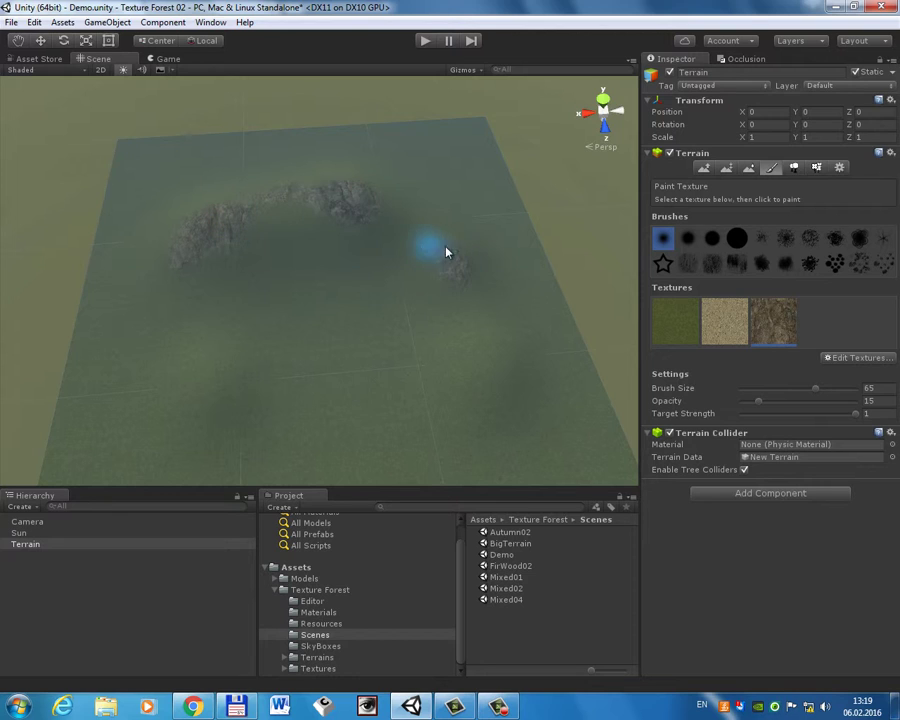
drag(500, 407, 478, 362)
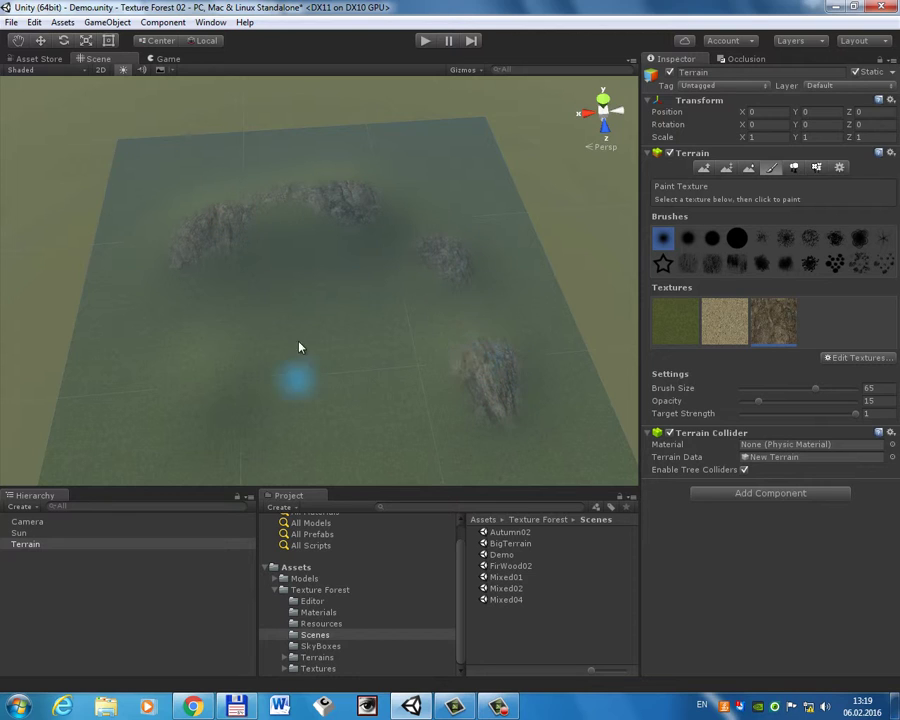
click(209, 374)
Select the sand texture and lower the paint opacity to 11.
click(727, 325)
click(814, 391)
drag(758, 401, 754, 401)
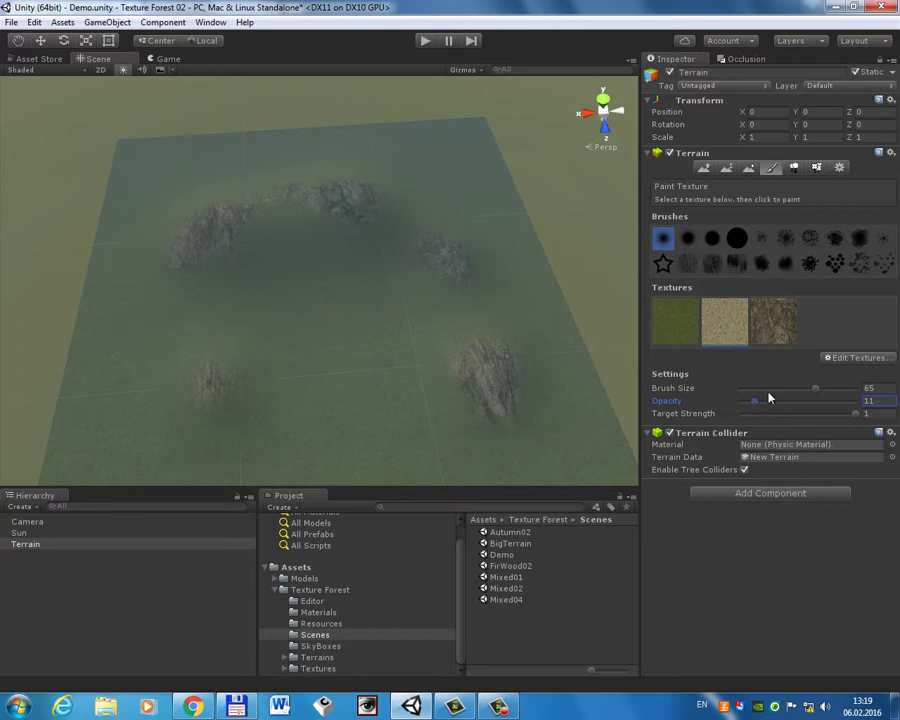
Paint faint sand patches over the grass, using brush size 78 and then opacity 8.
click(383, 290)
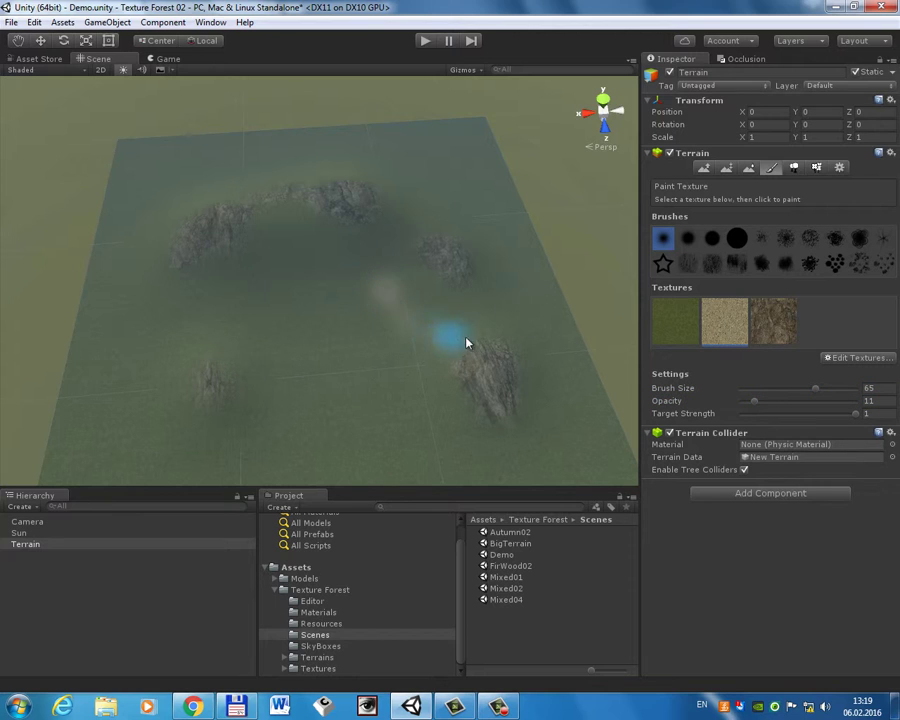
click(463, 330)
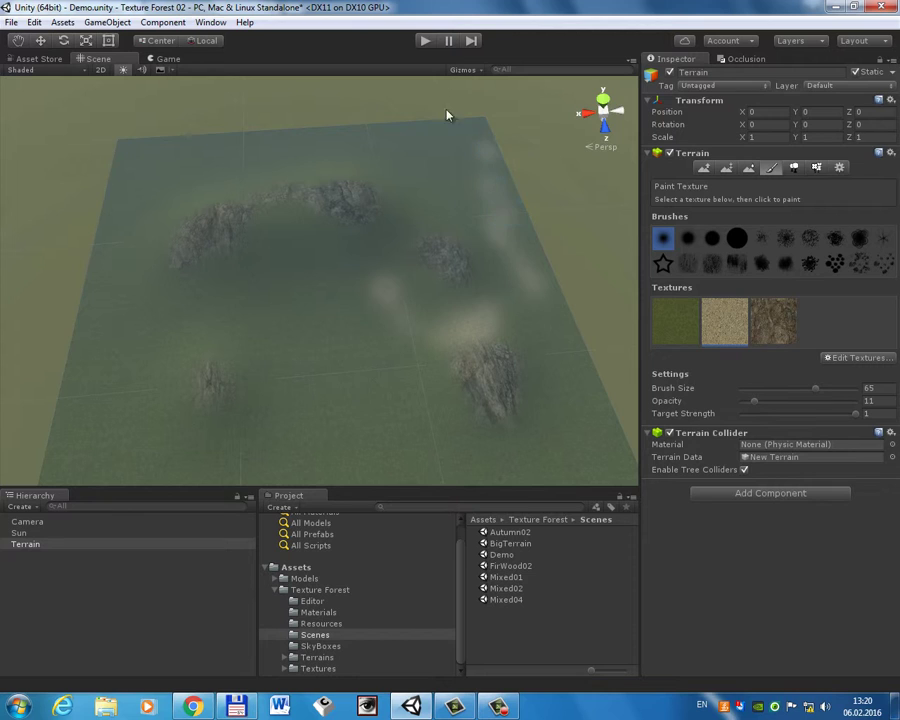
drag(446, 116, 382, 130)
drag(815, 388, 830, 388)
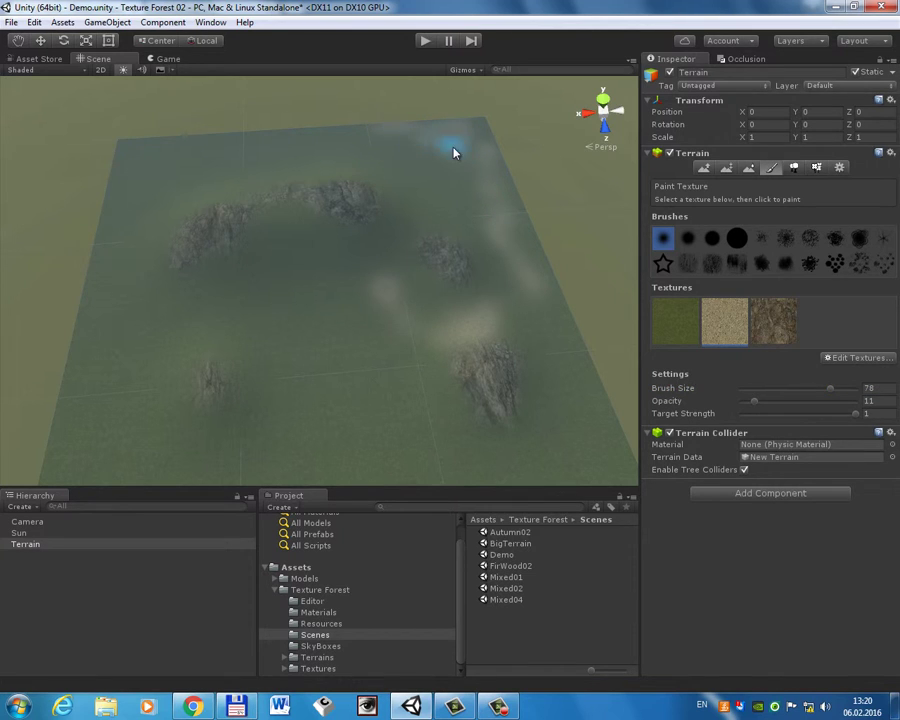
drag(430, 157, 440, 175)
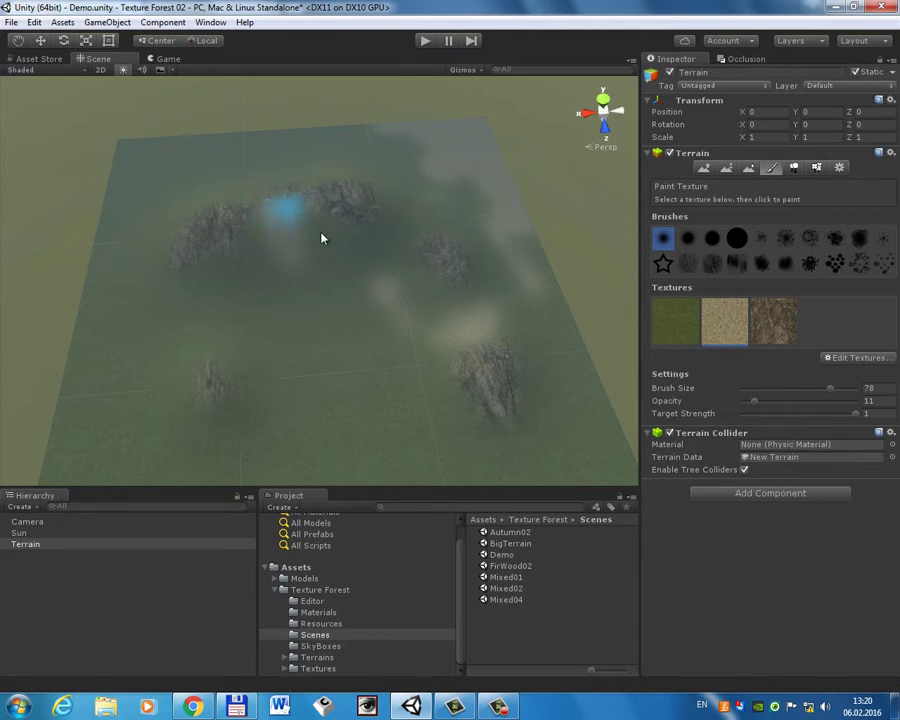
drag(379, 221, 206, 276)
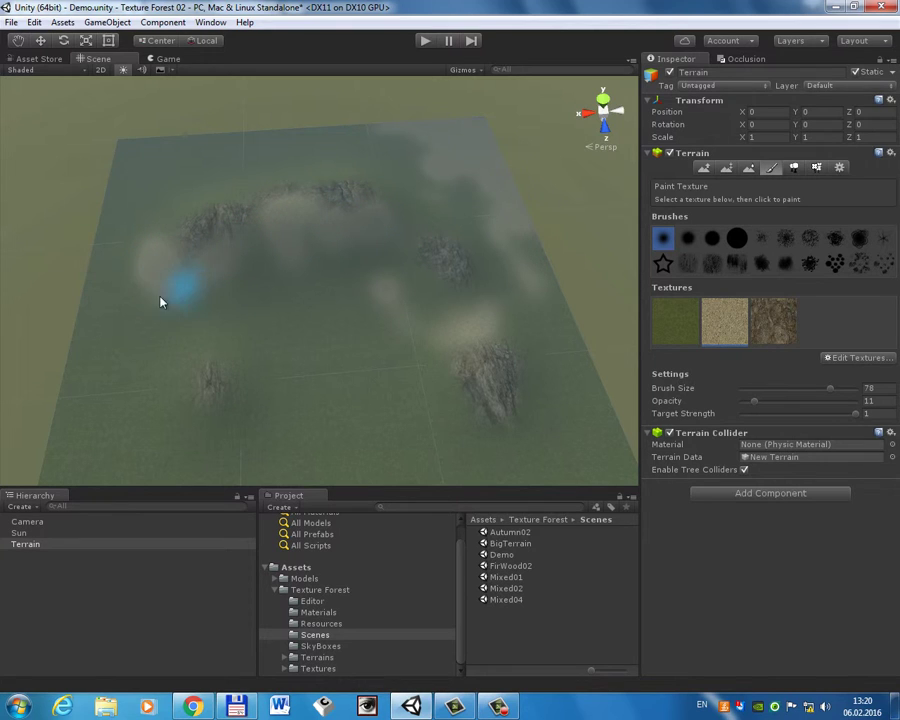
drag(160, 302, 112, 230)
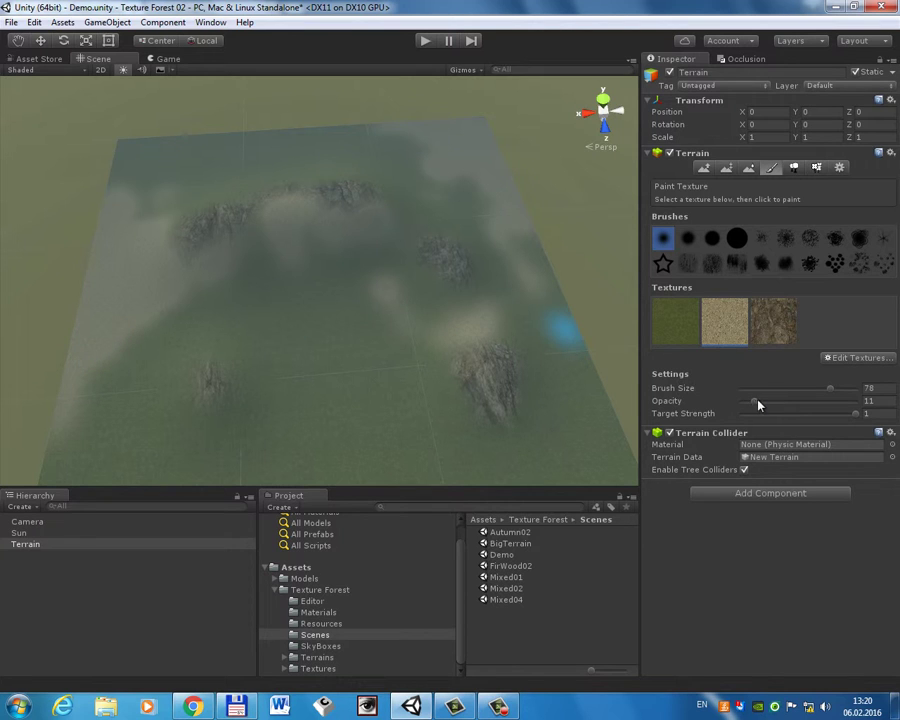
drag(758, 404, 751, 404)
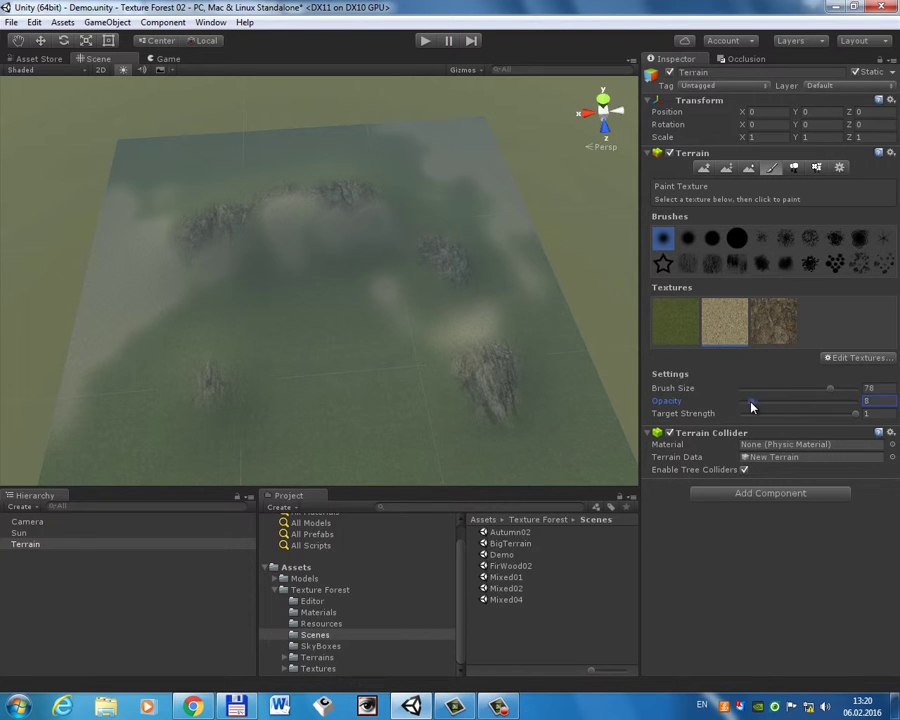
click(337, 363)
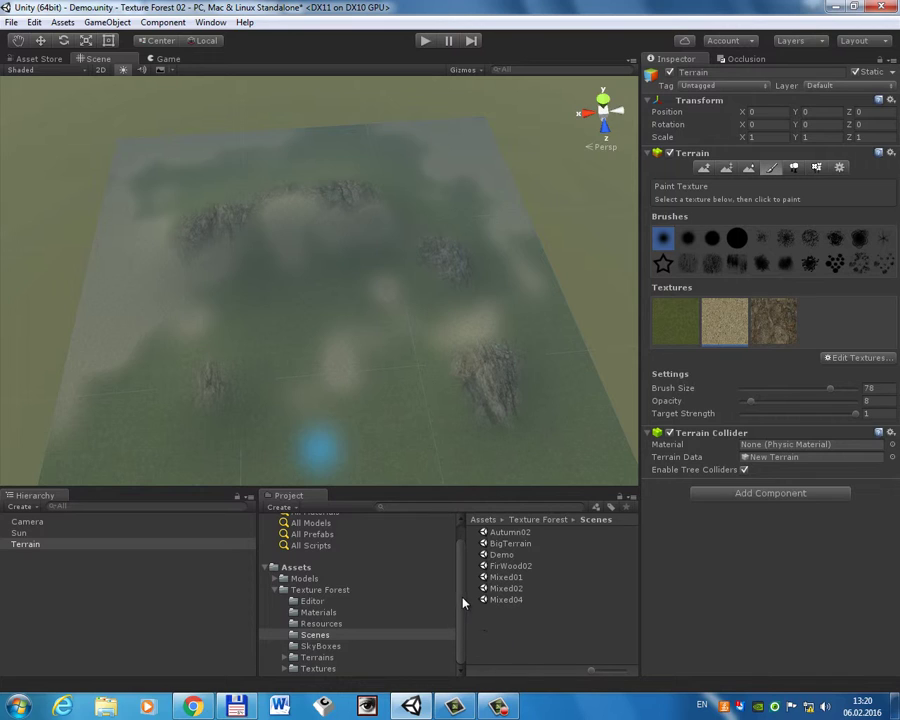
Browse the Project panel to Textures/Mixed04 and show the Texture Forest folder's contents.
click(453, 626)
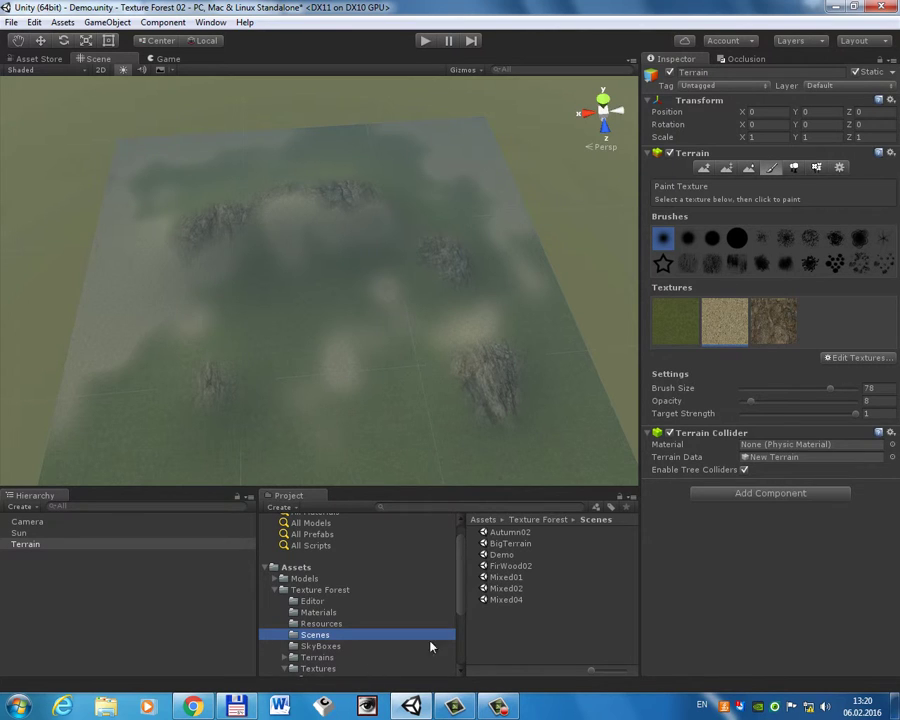
drag(462, 585, 459, 642)
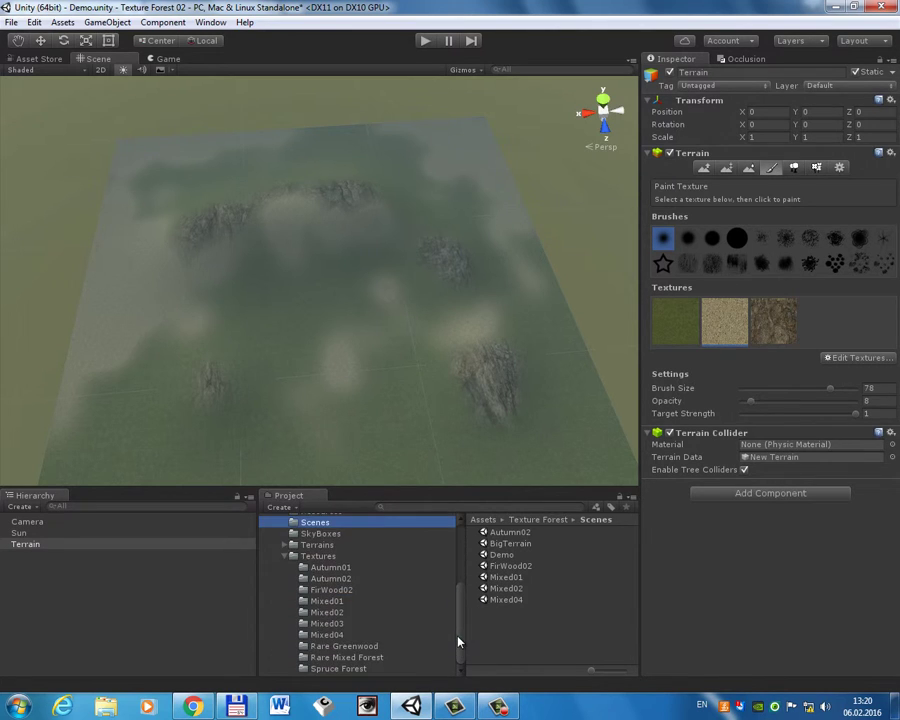
click(334, 637)
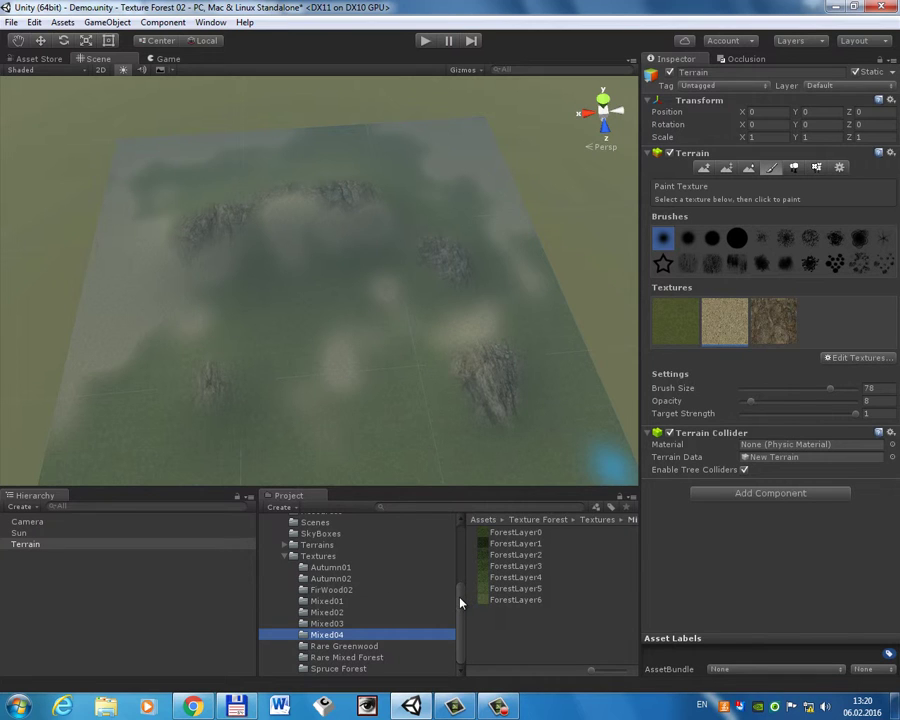
drag(457, 592, 454, 580)
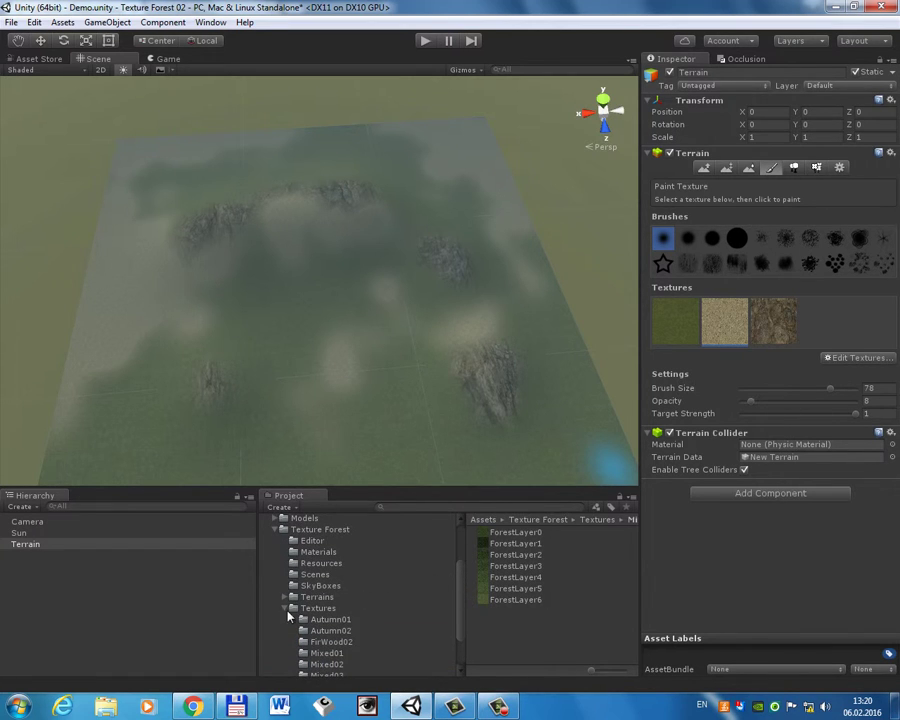
click(322, 530)
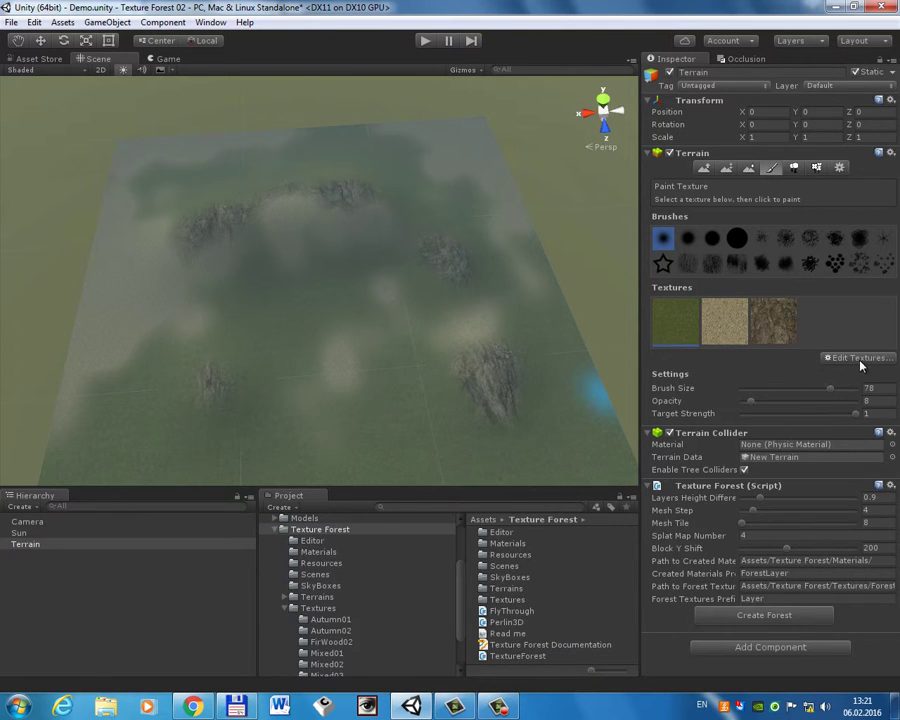
Start a fourth terrain texture using the Mixed04 ForestLayer0 image as its diffuse.
click(845, 358)
click(822, 358)
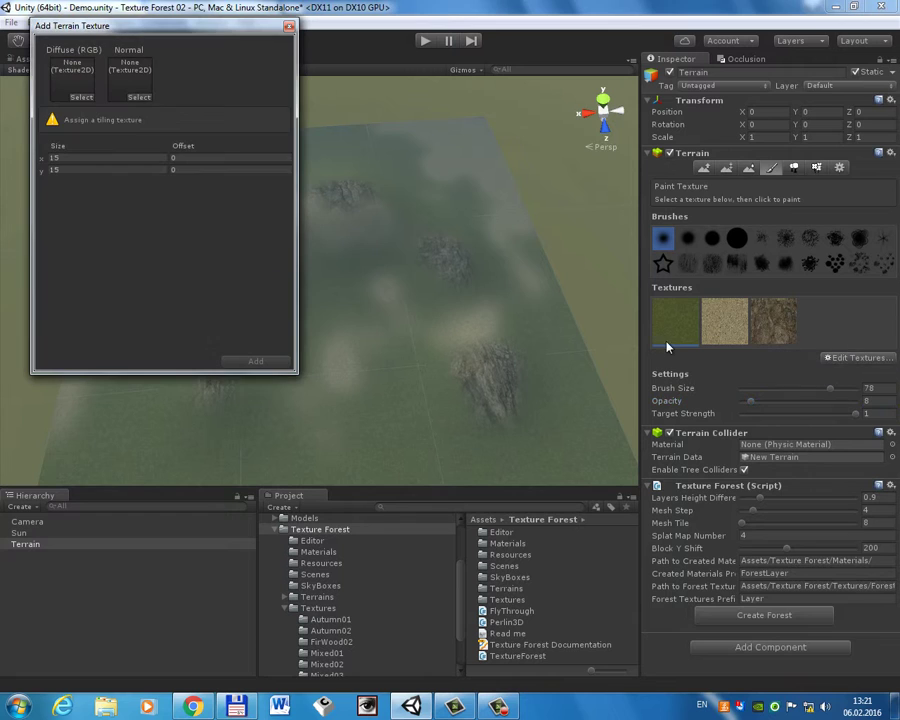
click(83, 98)
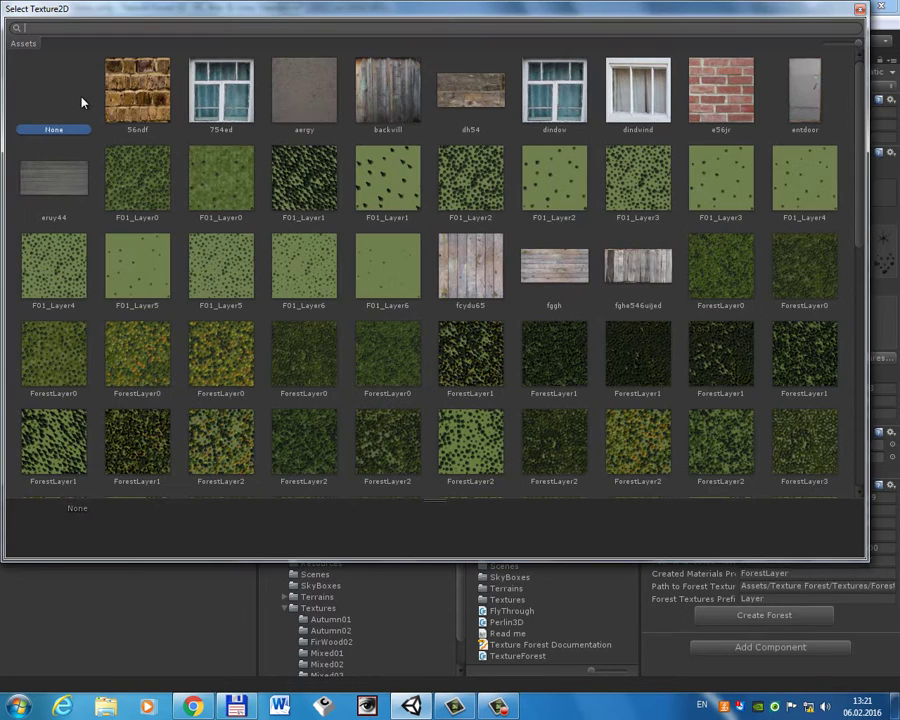
click(813, 256)
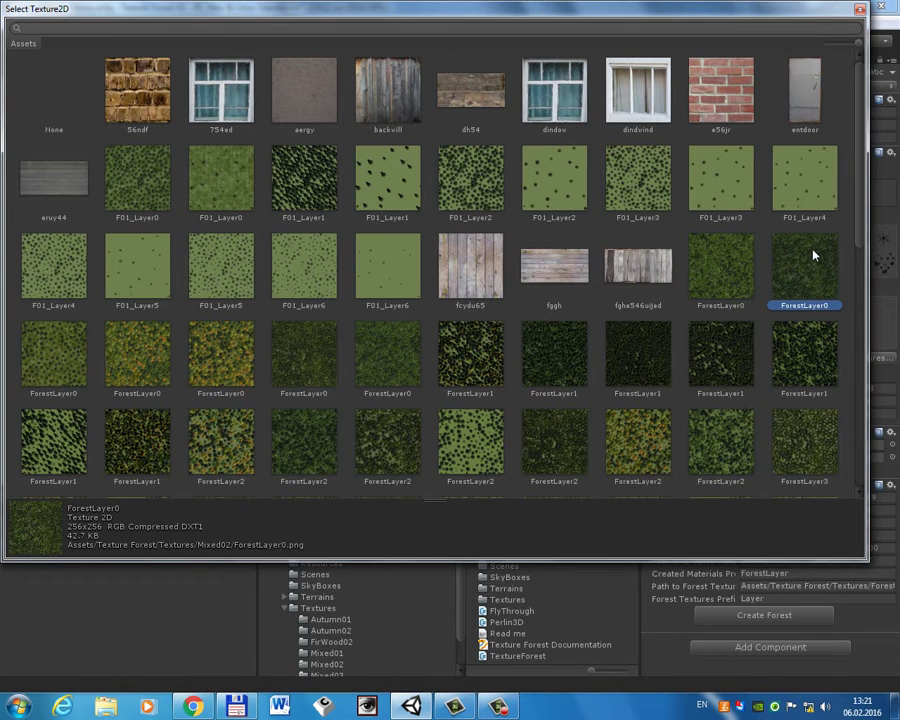
click(733, 262)
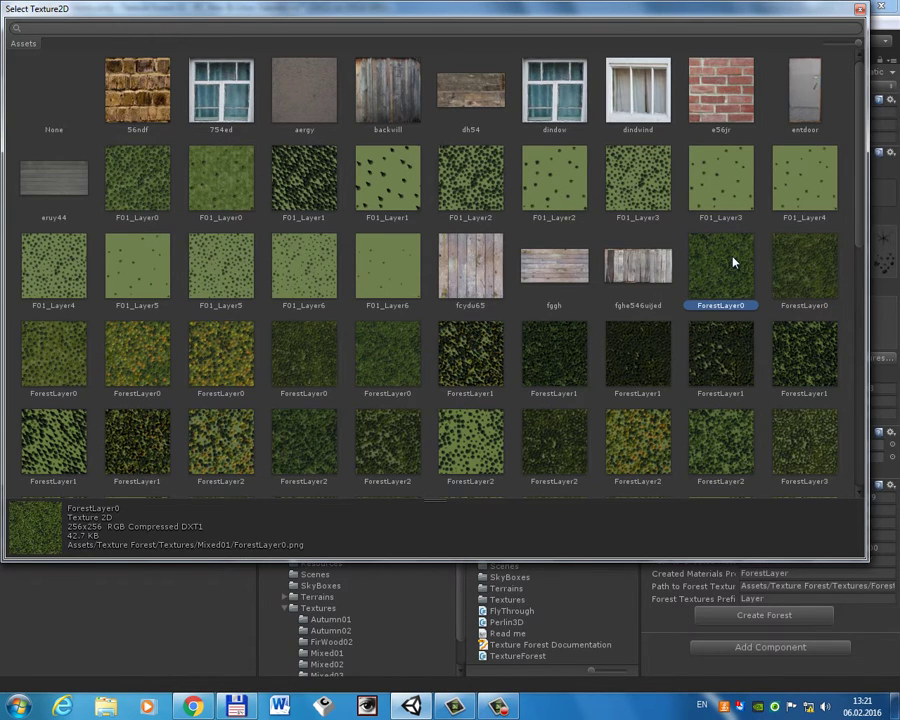
scroll(855, 240, down, 3)
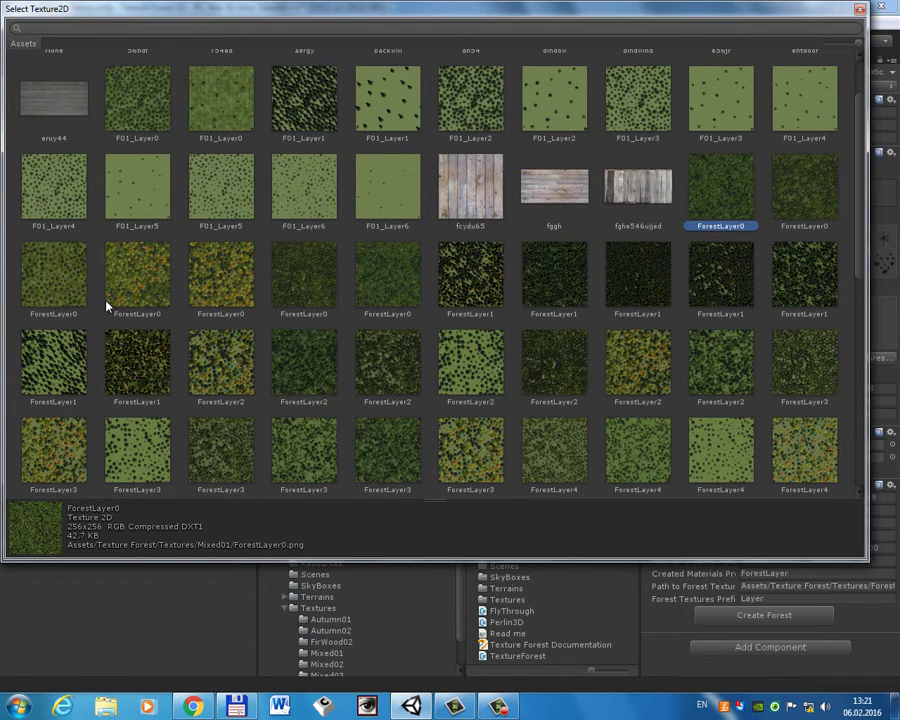
click(372, 275)
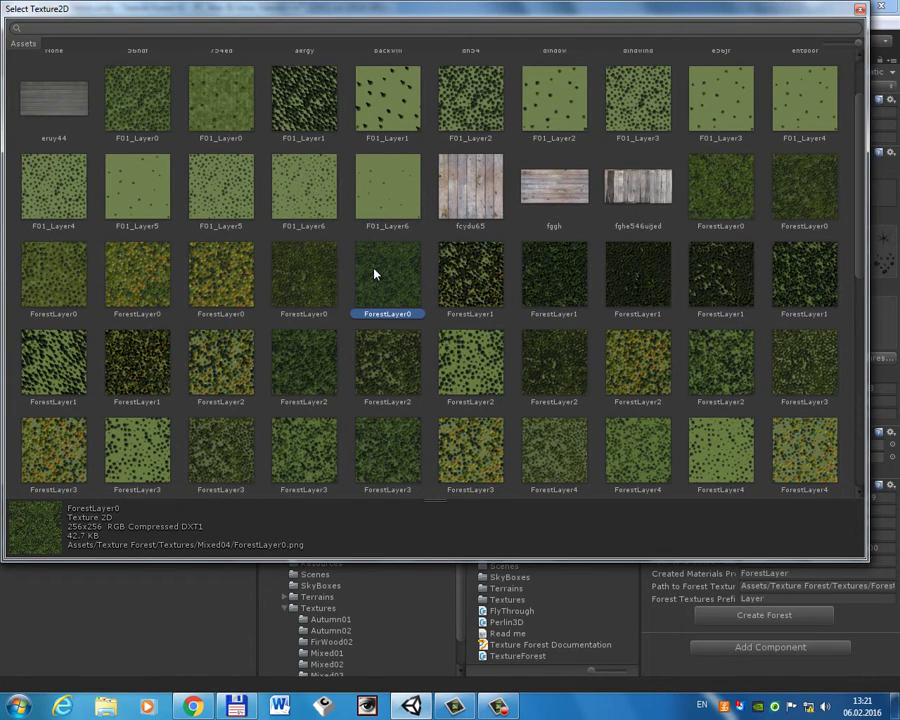
double_click(384, 272)
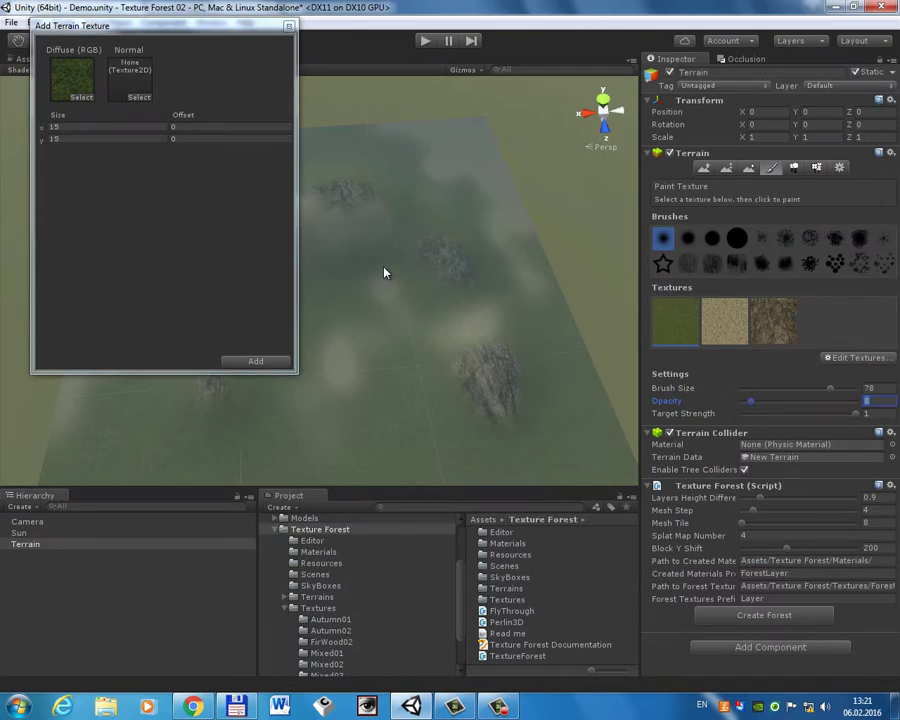
Give the forest texture a 75 by 75 tile size and add it to the terrain.
click(67, 127)
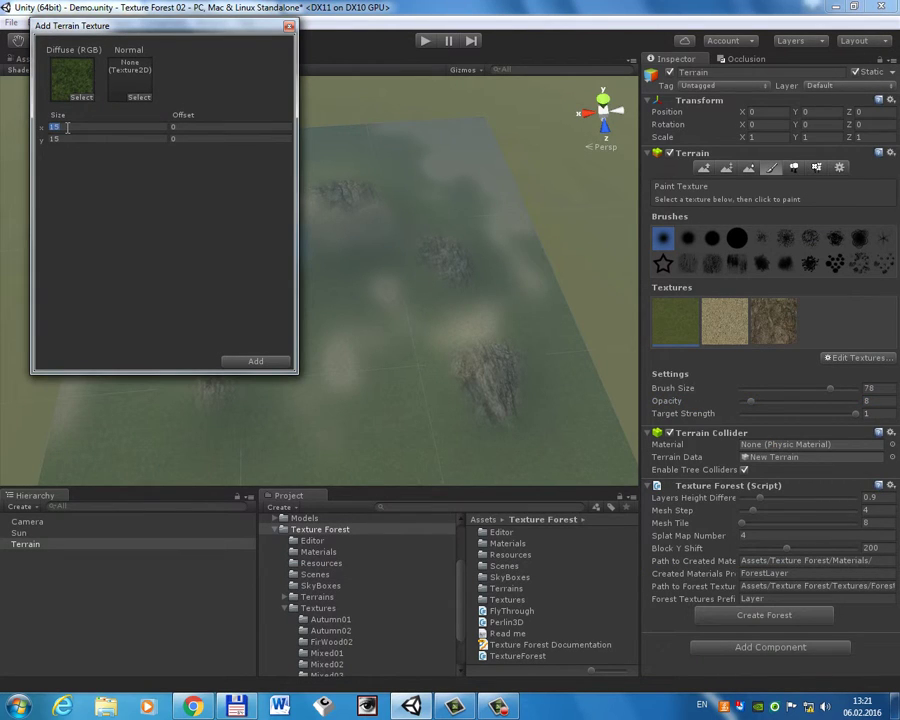
text(75)
click(64, 138)
text(7)
click(233, 364)
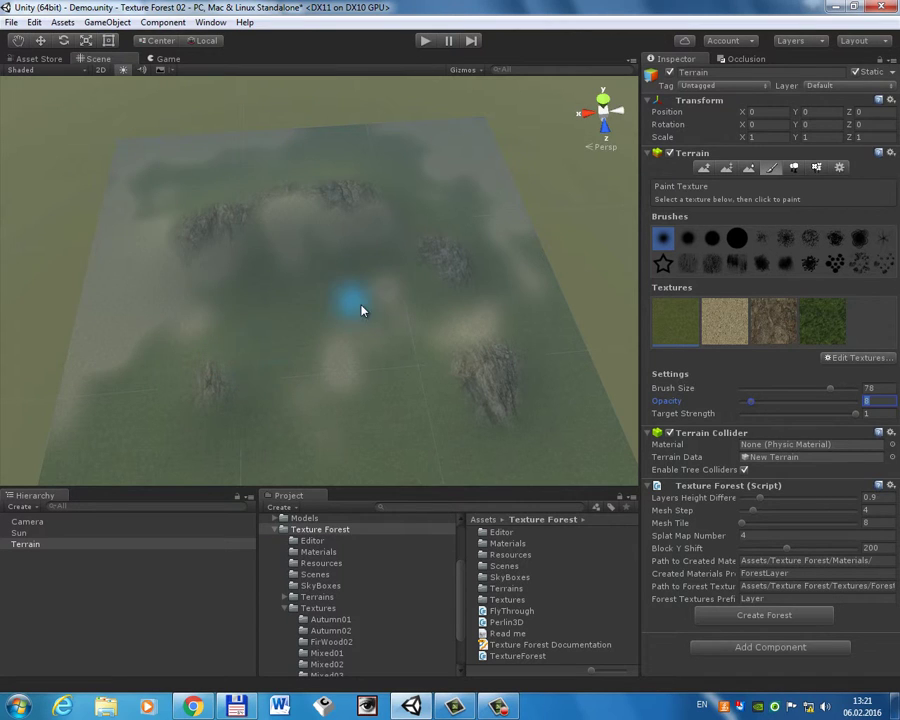
Choose the forest texture, set brush size 28 and opacity 15, and paint a central forest patch.
click(822, 321)
mouse_move(268, 322)
mouse_down()
mouse_move(294, 325)
mouse_move(362, 287)
mouse_up()
click(828, 390)
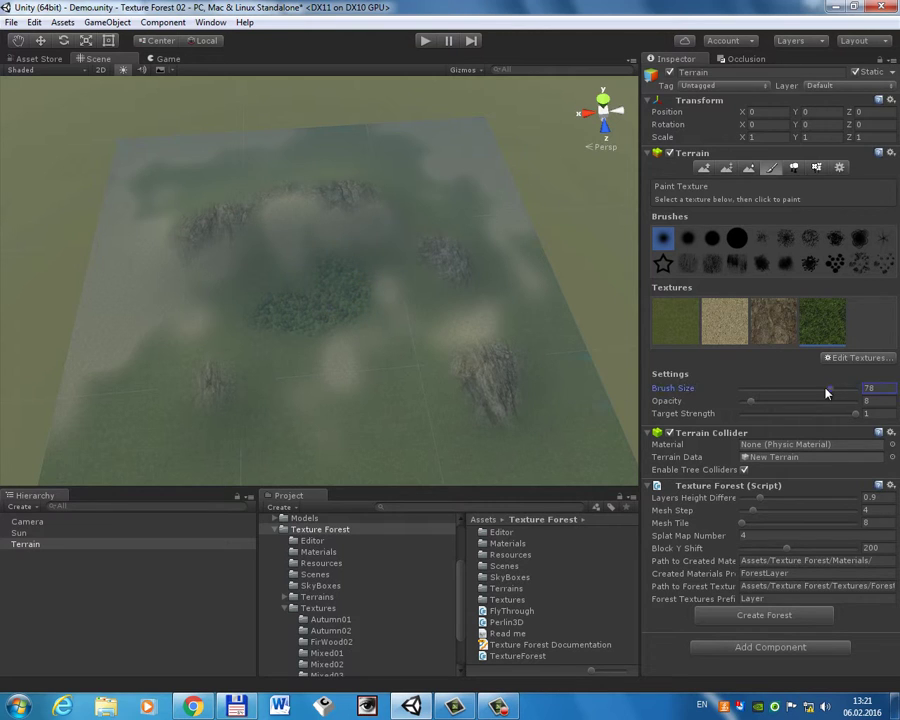
mouse_move(828, 390)
mouse_down()
mouse_move(772, 390)
mouse_move(760, 403)
mouse_up()
click(755, 403)
drag(294, 296, 256, 290)
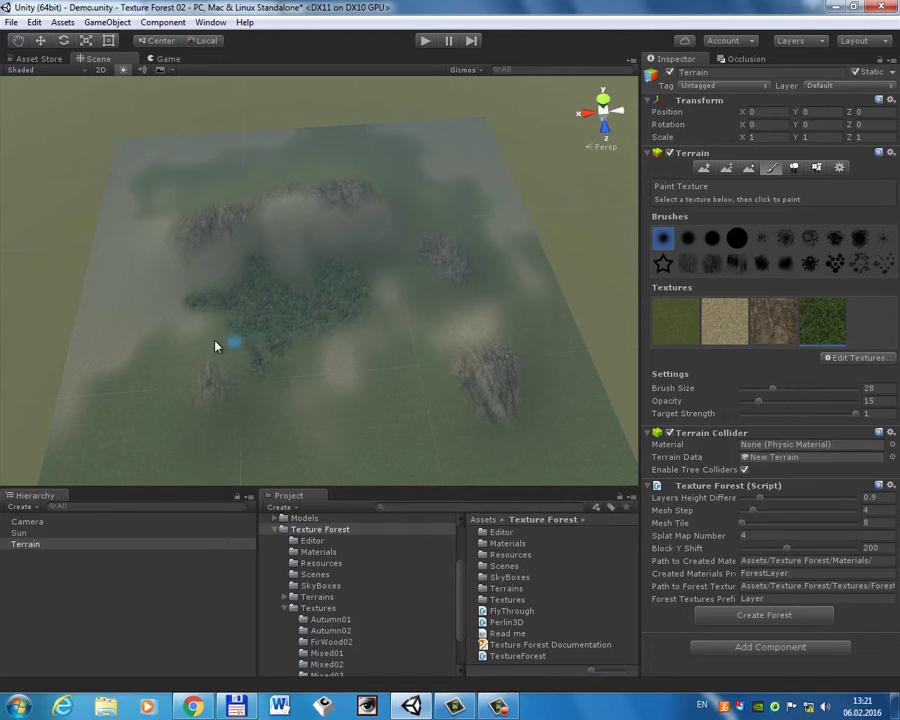
Enlarge the brush to 65 and paint forest through the middle and along the left edges.
drag(215, 347, 163, 371)
drag(773, 389, 787, 395)
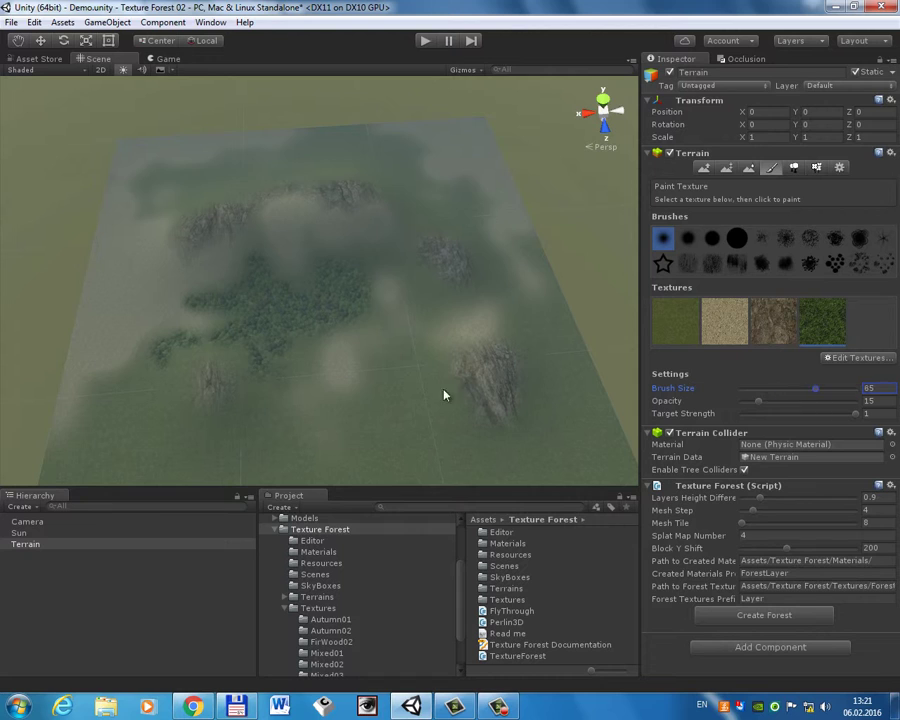
drag(383, 414, 384, 333)
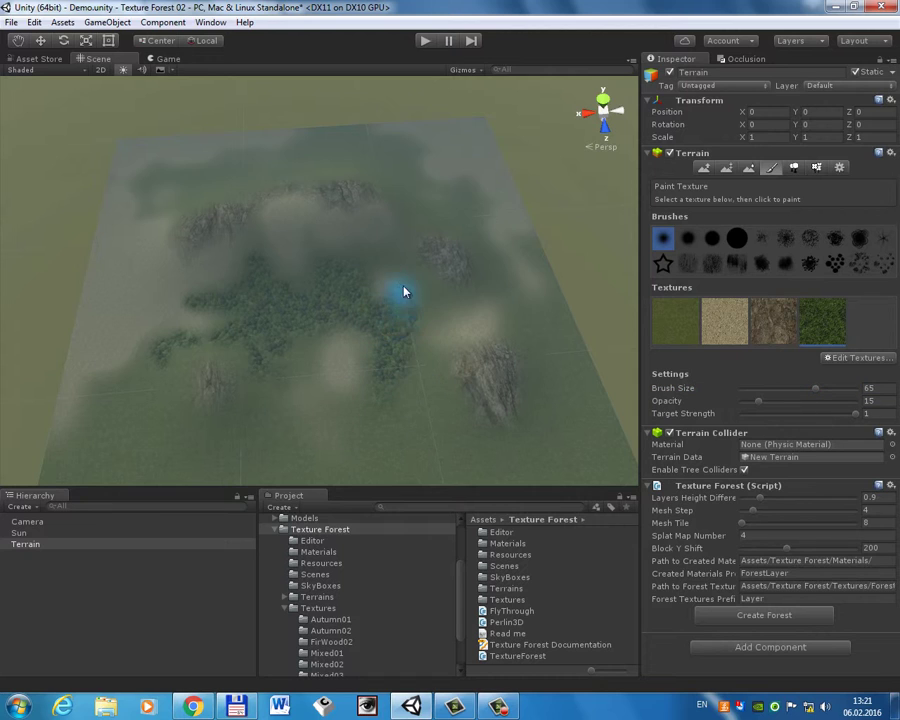
drag(404, 292, 277, 411)
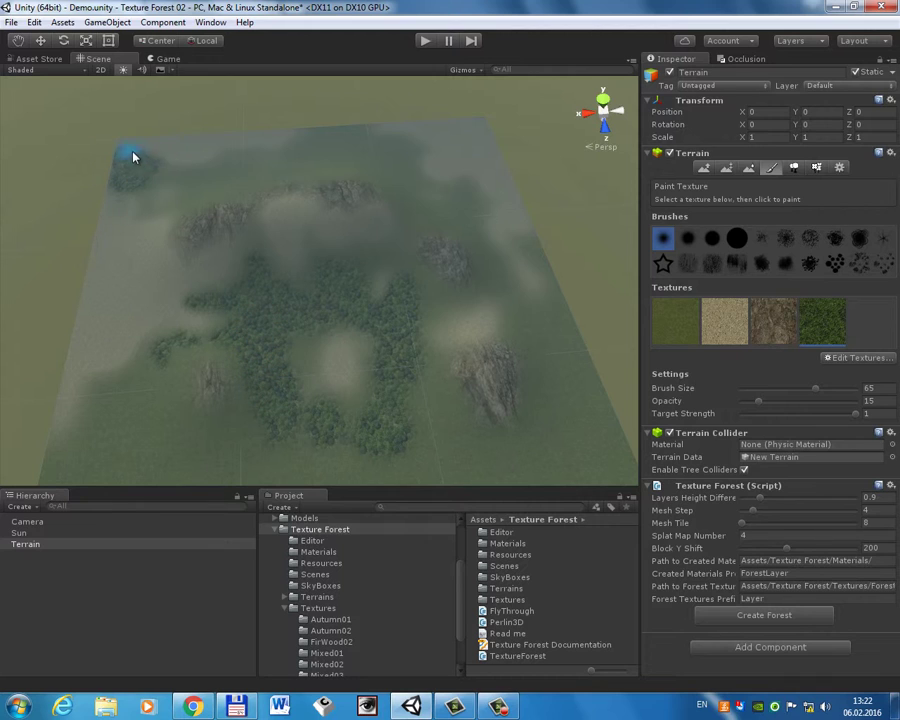
mouse_move(215, 153)
mouse_down()
mouse_move(170, 165)
mouse_move(215, 151)
mouse_up()
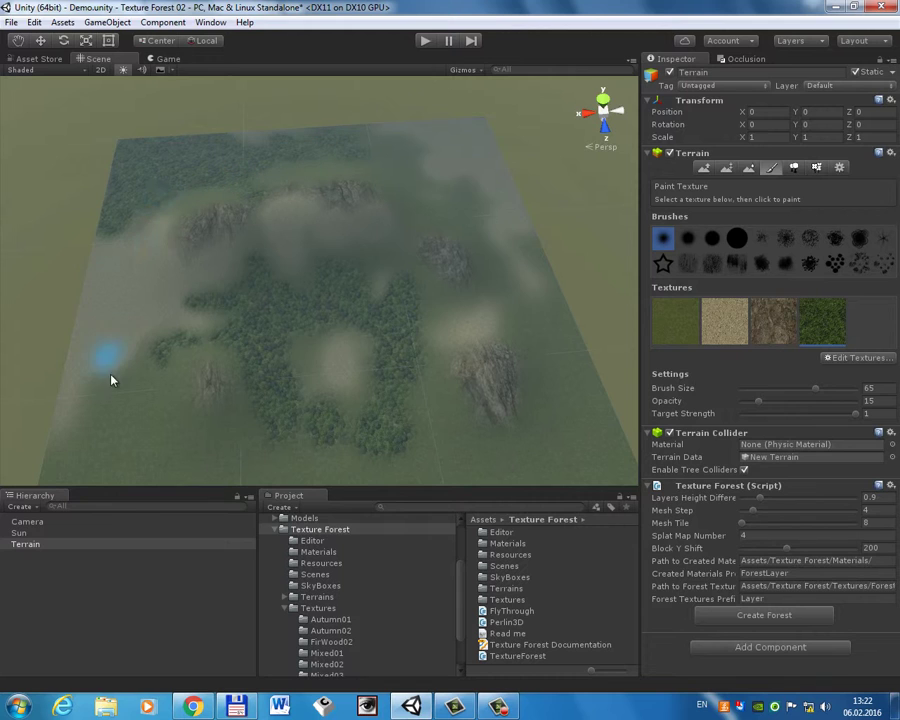
drag(97, 380, 70, 372)
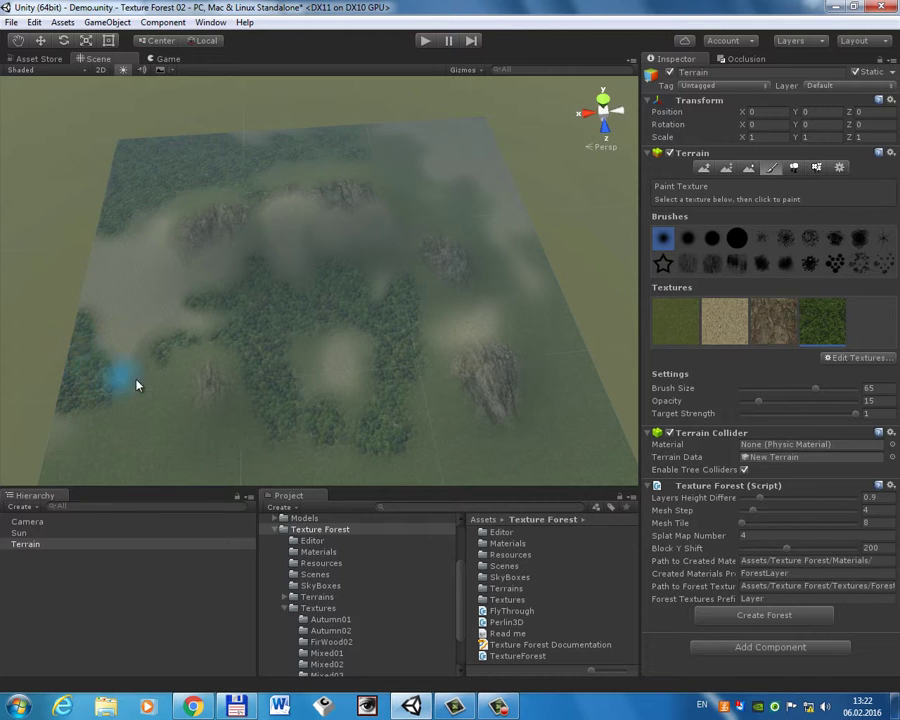
mouse_move(137, 385)
mouse_down()
mouse_move(143, 400)
mouse_move(145, 381)
mouse_up()
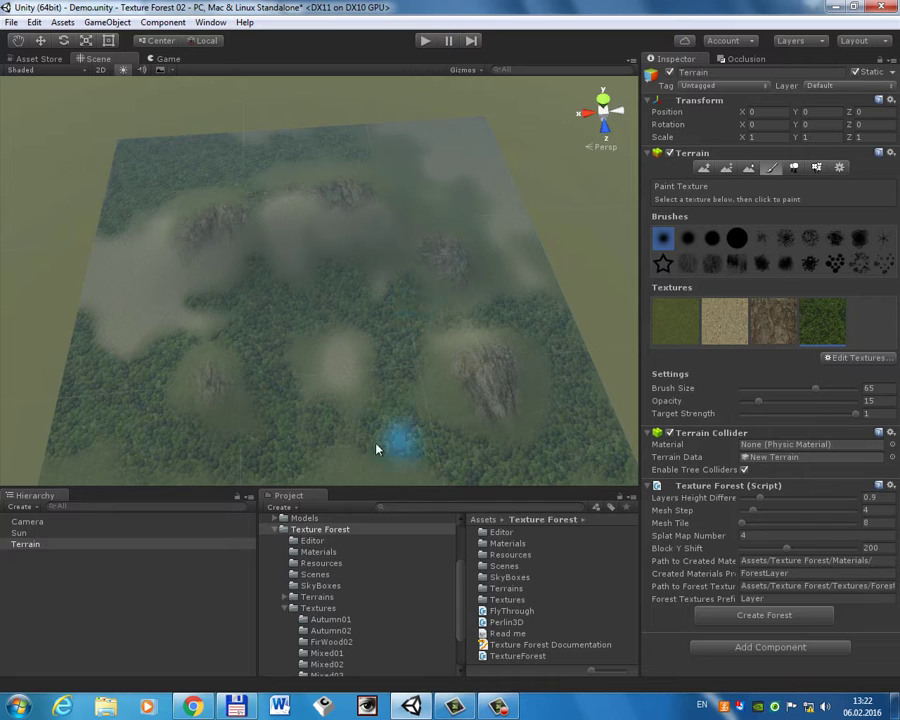
alt+drag(430, 276, 412, 340)
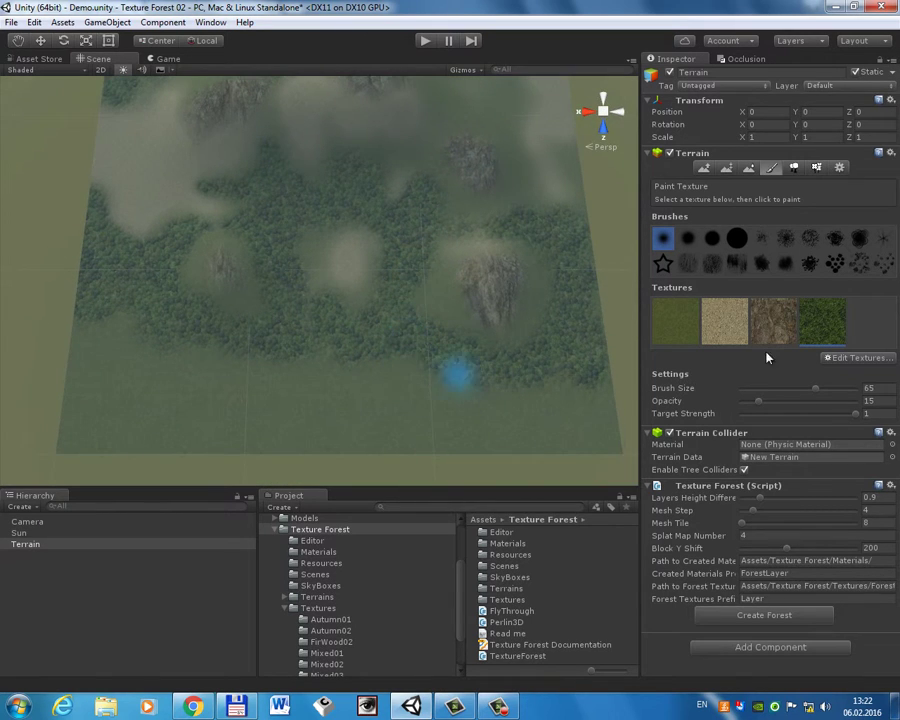
Raise brush opacity to 64, paint forest across the lower-left terrain, and orbit into perspective.
drag(768, 405, 815, 403)
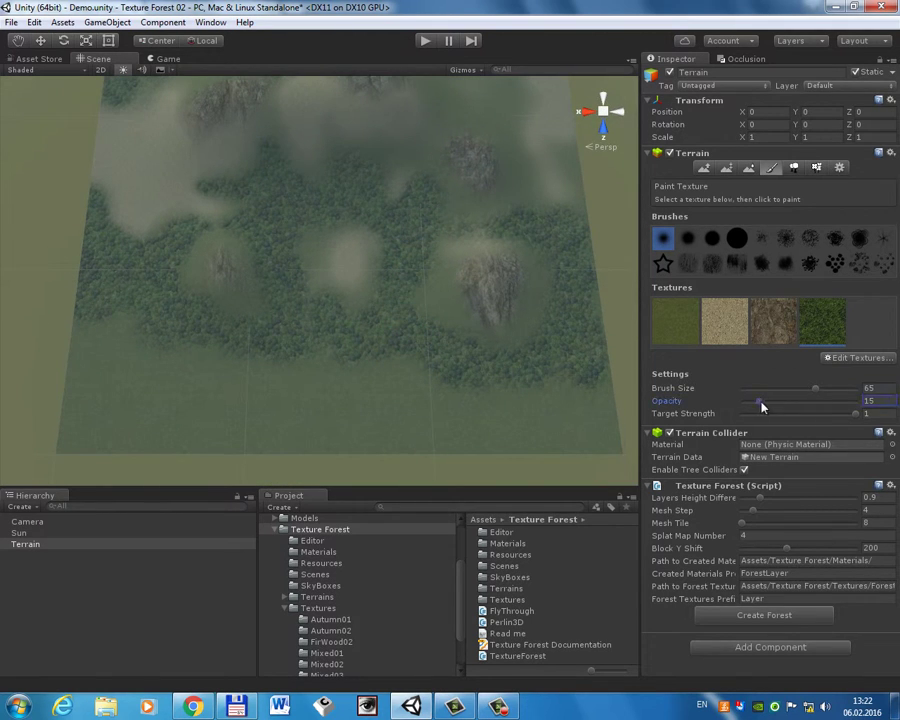
drag(393, 378, 117, 306)
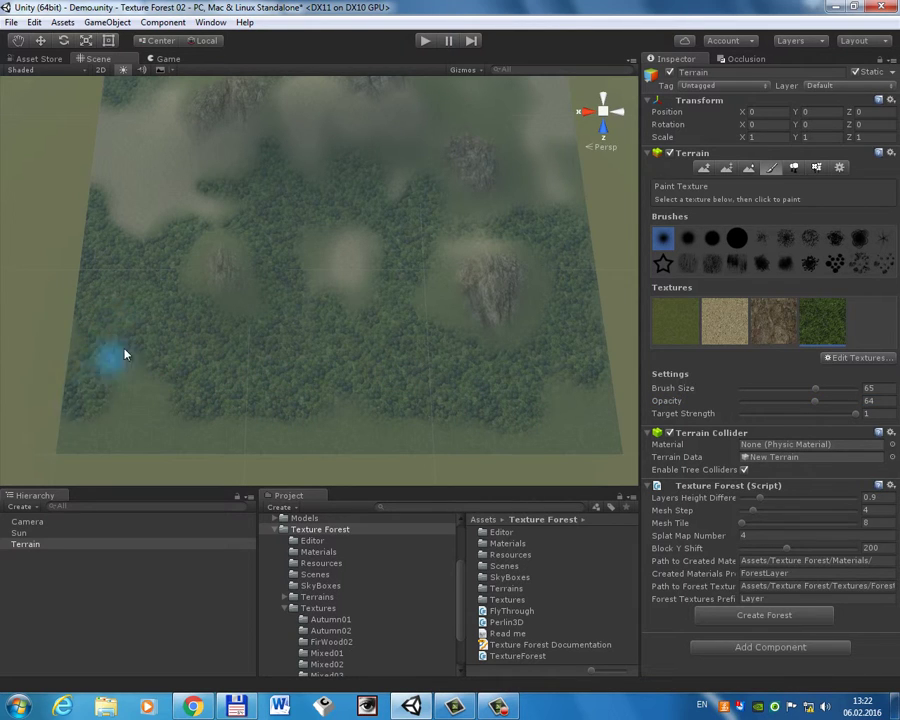
drag(117, 306, 201, 440)
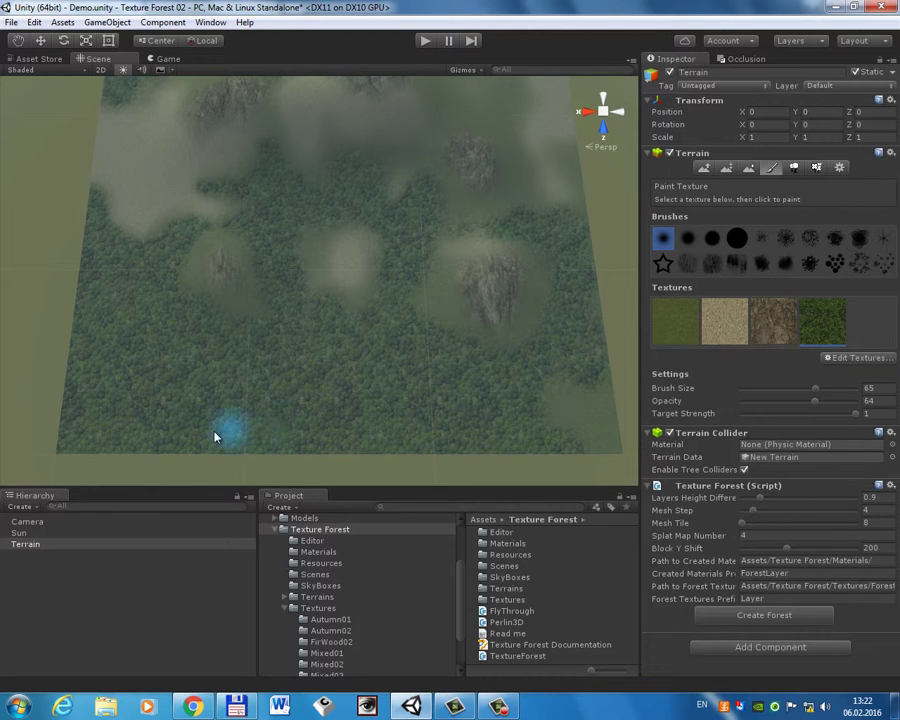
mouse_move(298, 408)
alt+mouse_down()
mouse_move(276, 386)
mouse_move(280, 303)
mouse_move(464, 358)
mouse_move(484, 307)
alt+mouse_up()
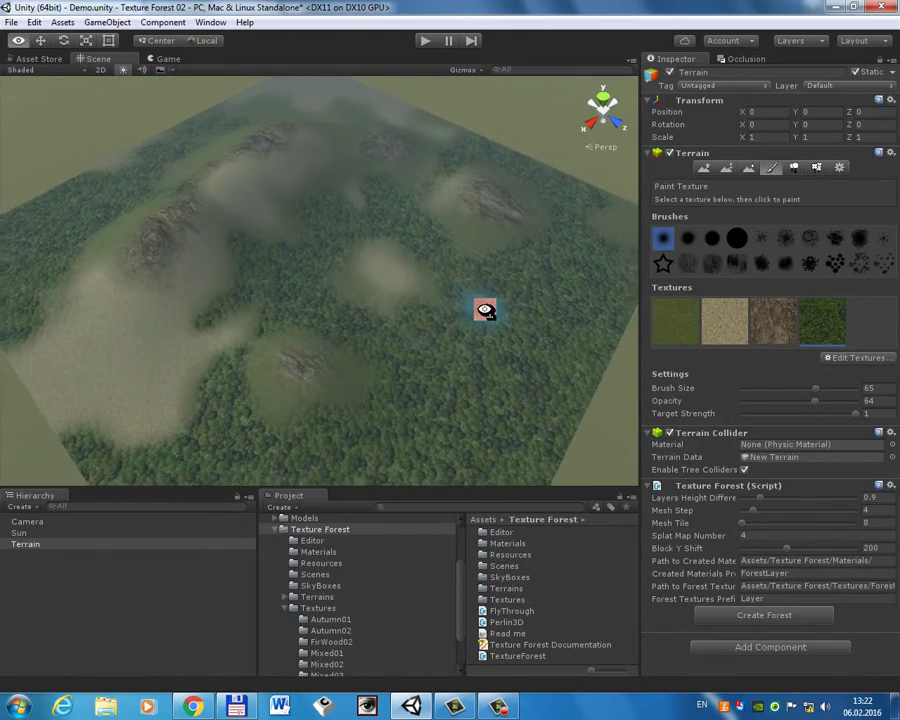
Enter layers height difference 1, mesh step 1, mesh tile 16, splat map number 3, Block Y Shift 76.
click(876, 498)
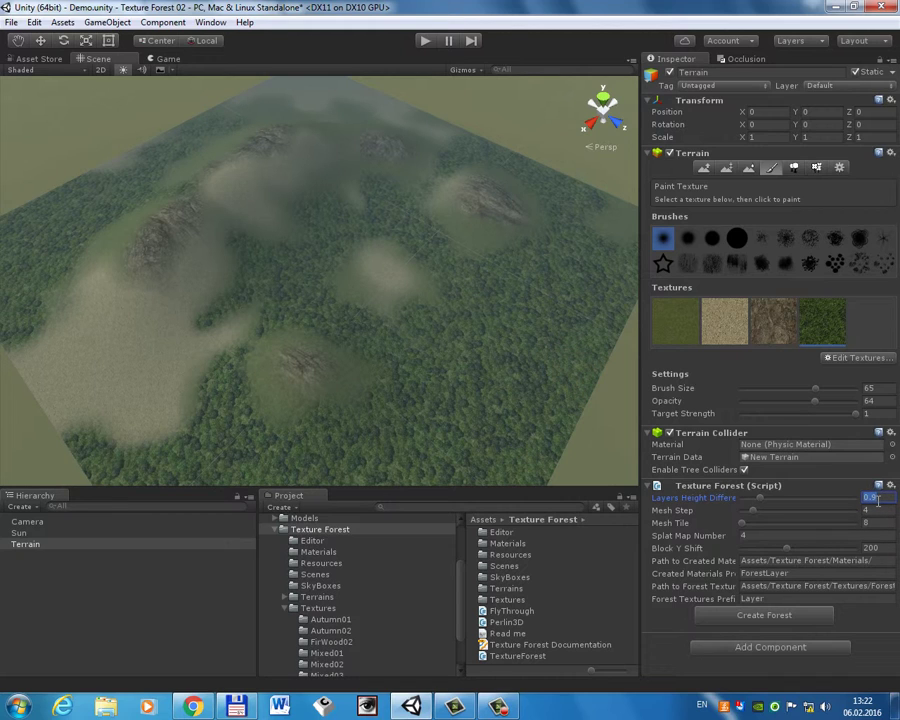
text(1)
click(875, 511)
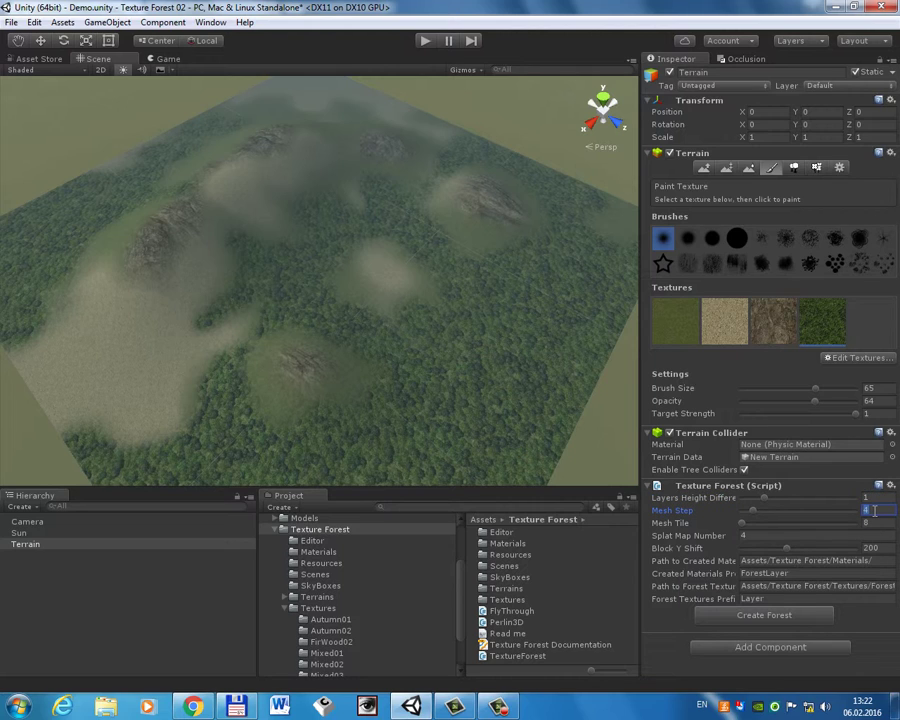
text(1)
click(876, 522)
text(16)
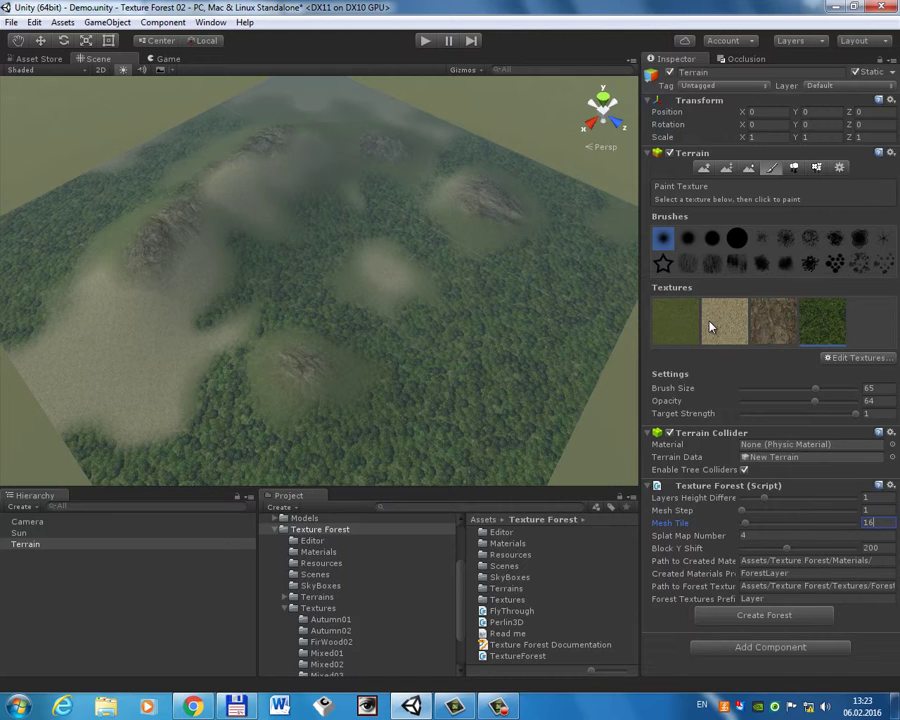
click(750, 536)
text(3)
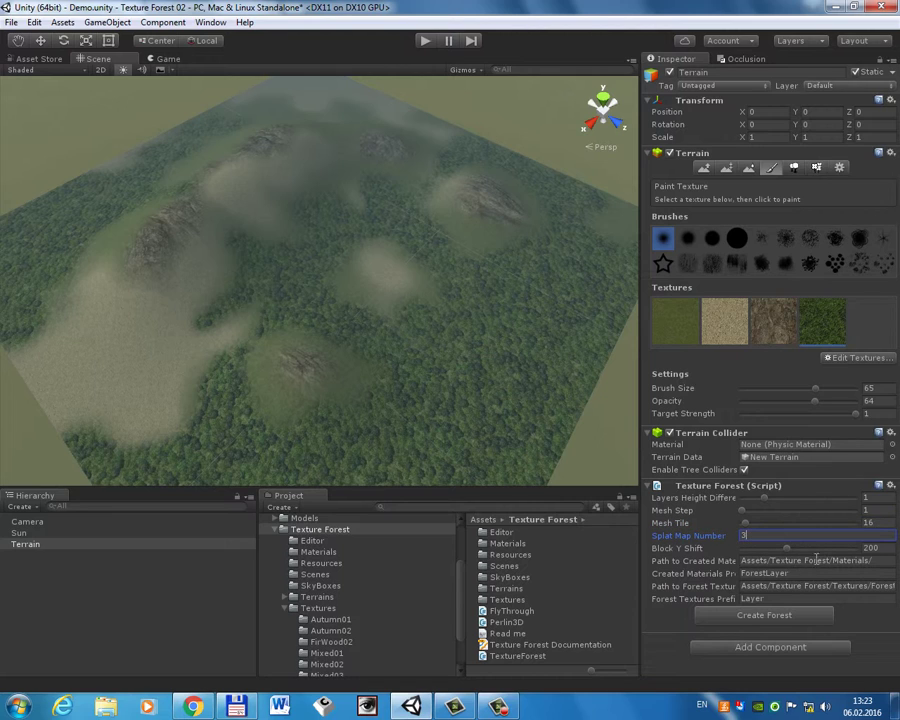
click(786, 552)
drag(786, 552, 762, 552)
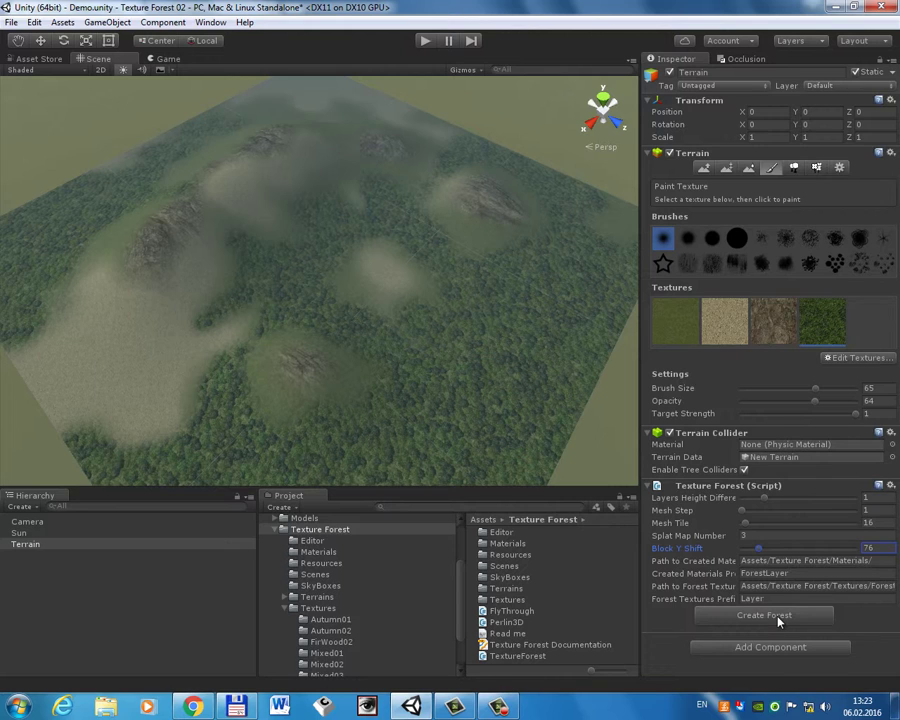
Change the last folder of the forest textures path to Mixed04.
click(740, 600)
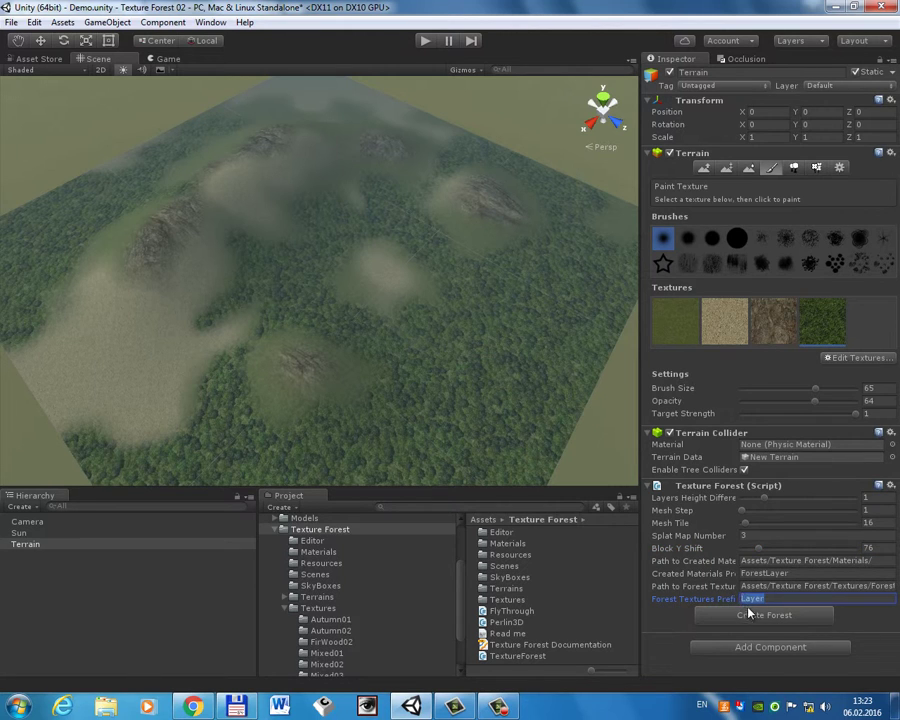
click(748, 586)
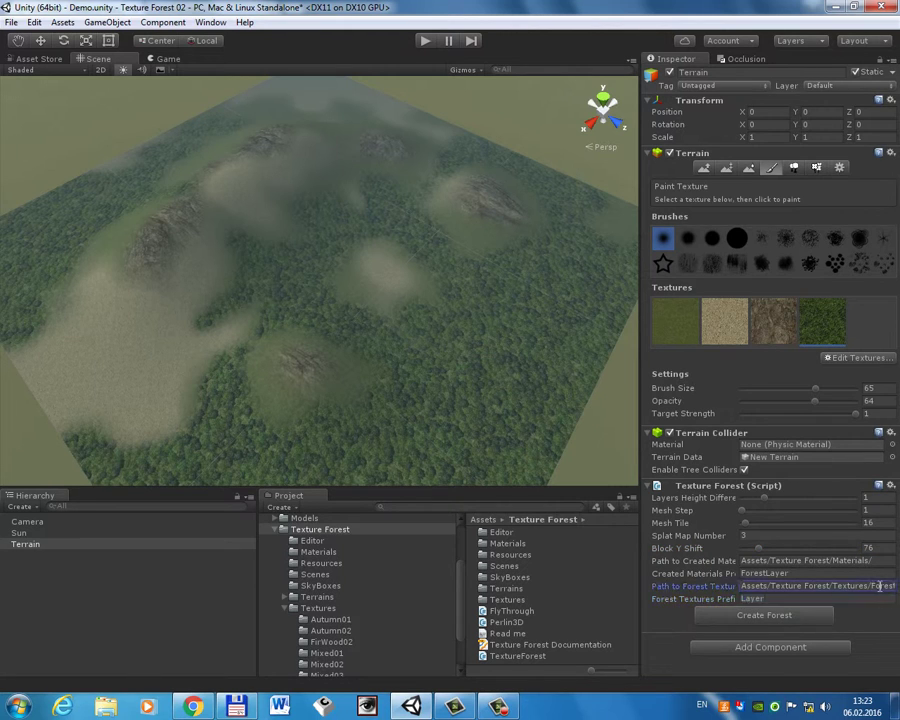
key(End)
key(ctrl+shift+Left)
text(Mixe)
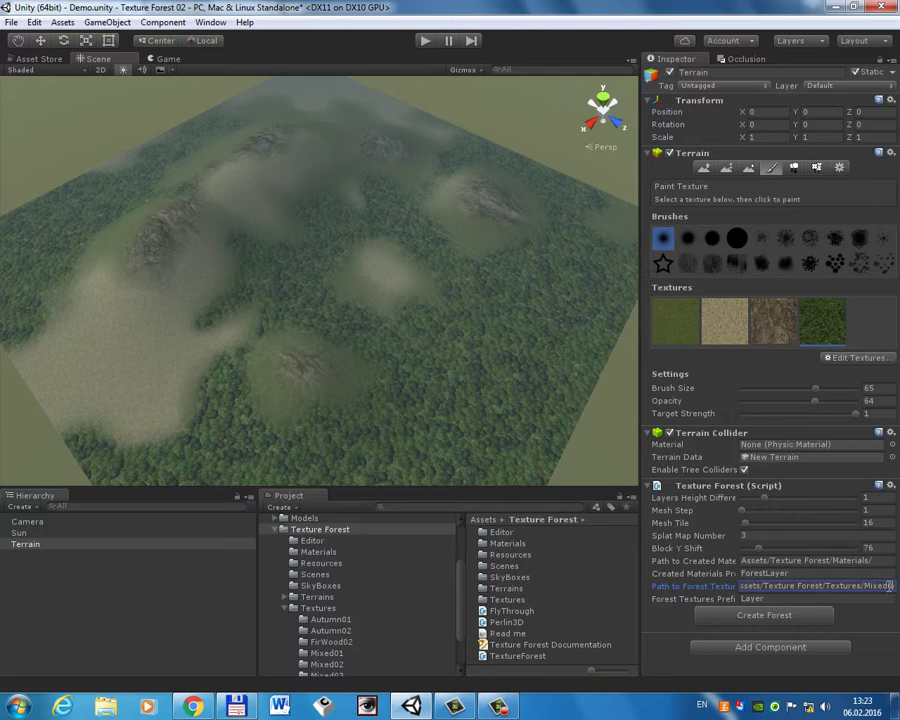
text(d04)
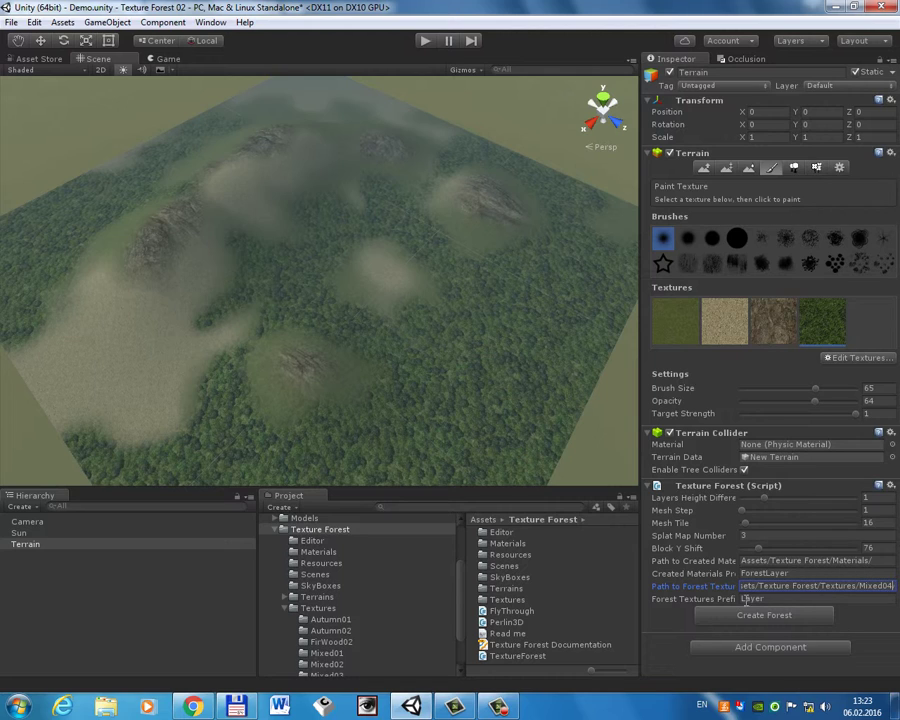
Set the forest textures prefix to ForestLayer and the created materials prefix to Demo.
click(745, 599)
click(743, 600)
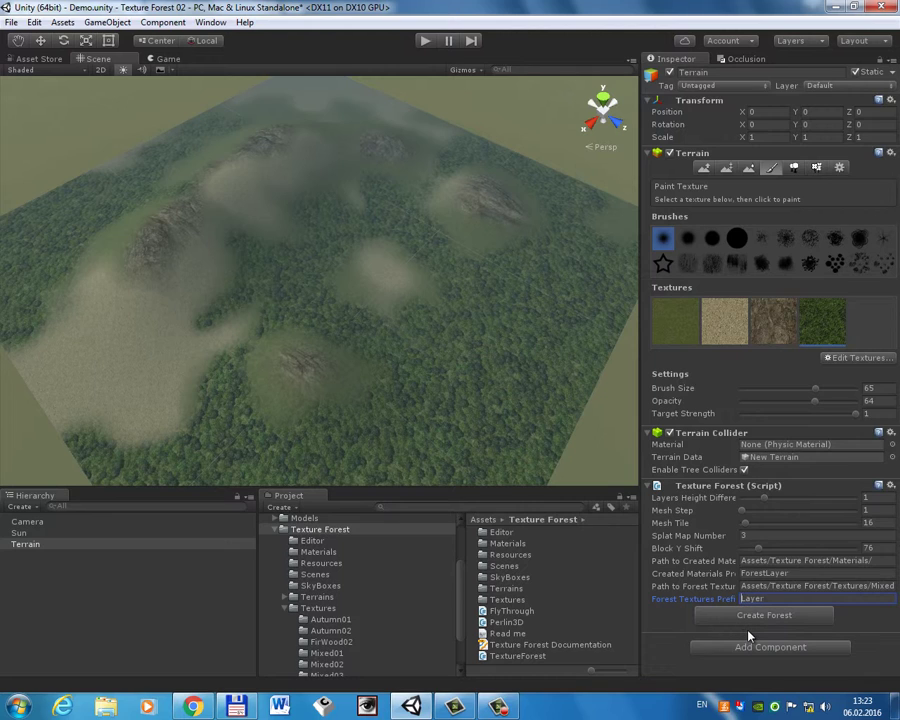
text(Fore)
text(st)
click(805, 573)
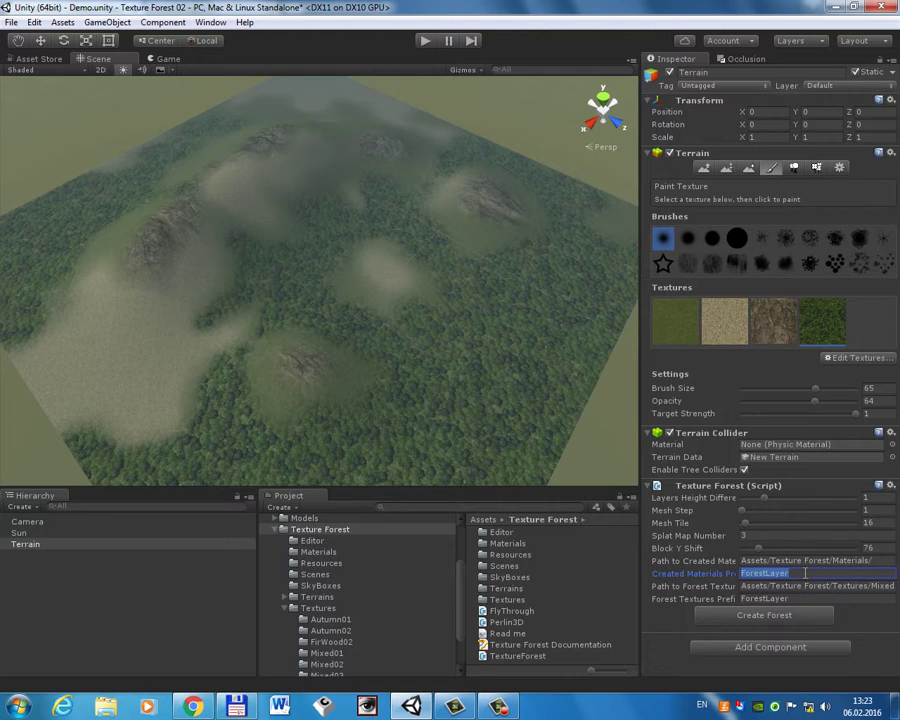
text(Mi)
text(xed)
key(BackSpace)
key(BackSpace)
key(BackSpace)
key(BackSpace)
key(BackSpace)
text(D)
text(emo)
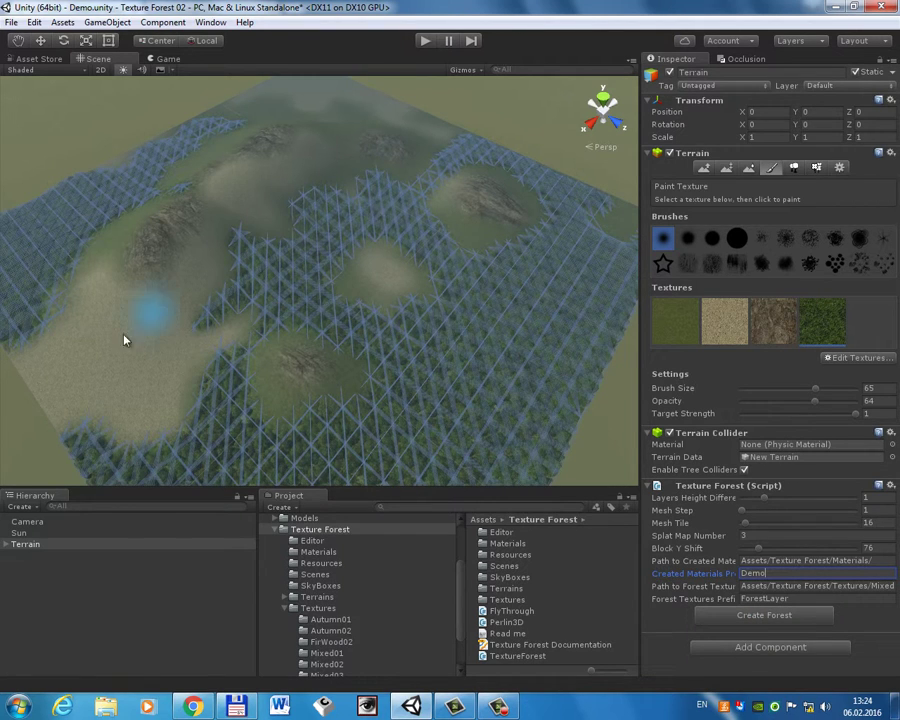
Select Sun to hide the terrain grid, then orbit and zoom to fly over the generated forest.
click(20, 535)
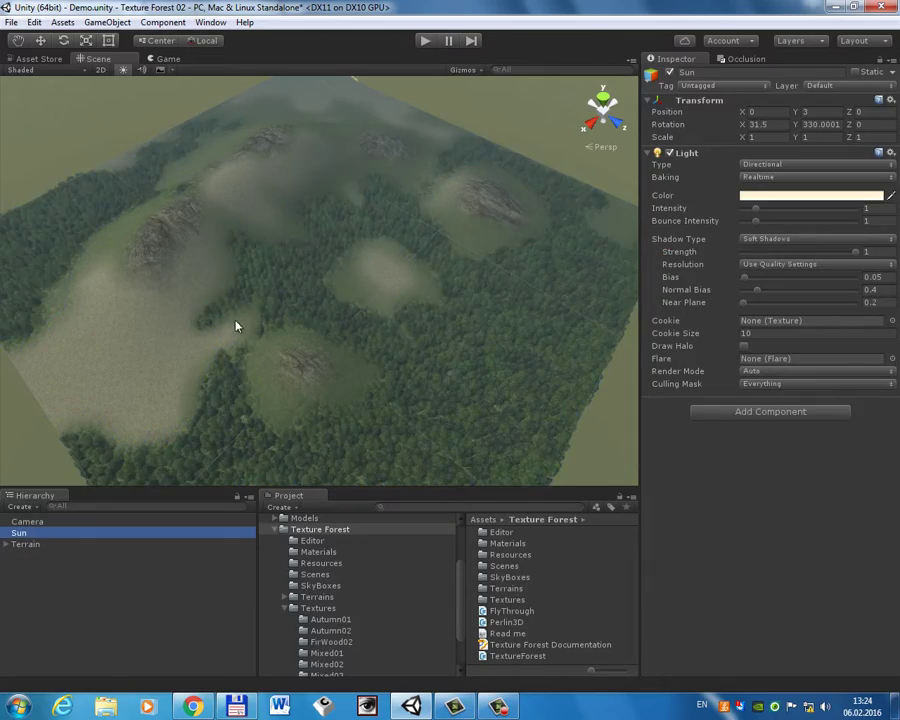
alt+drag(235, 326, 307, 336)
scroll(366, 335, up, 5)
scroll(380, 297, up, 5)
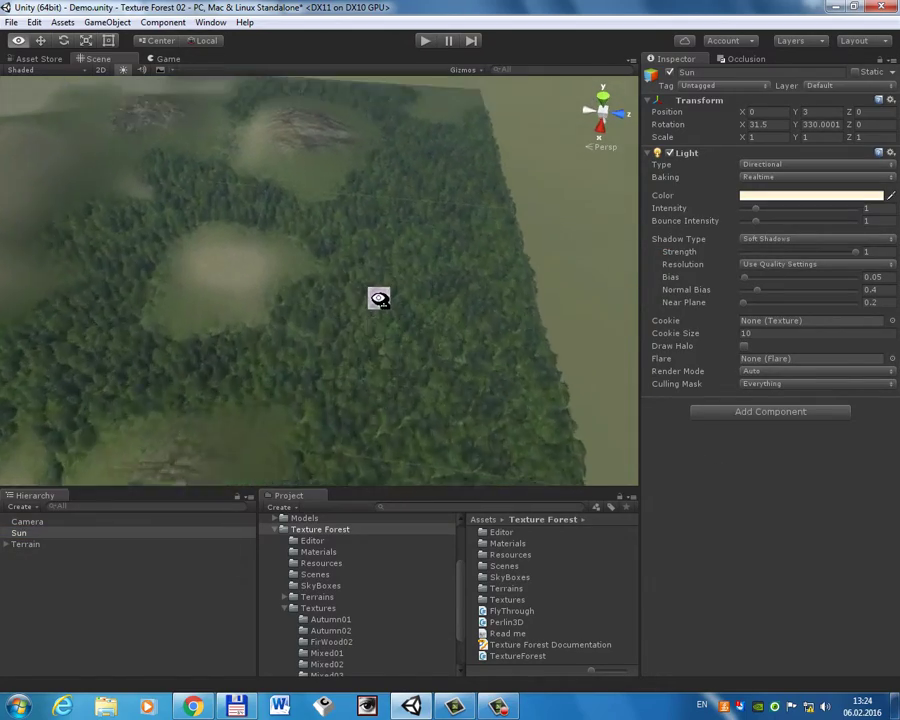
mouse_move(380, 291)
alt+mouse_down()
mouse_move(202, 296)
mouse_move(237, 297)
mouse_move(125, 262)
mouse_move(65, 275)
alt+mouse_up()
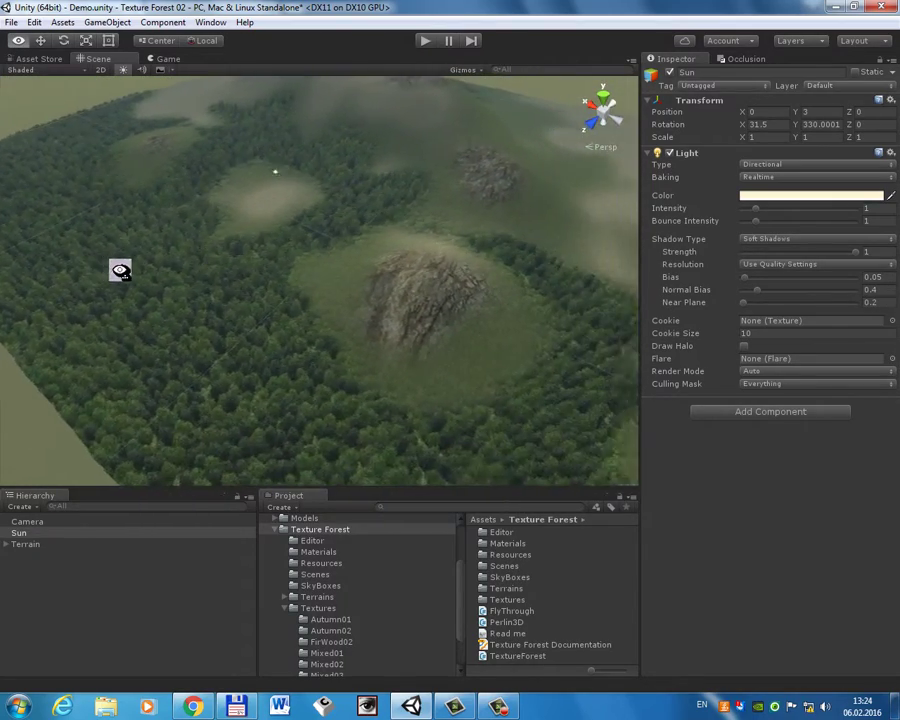
mouse_move(47, 276)
right_down()
mouse_move(103, 308)
mouse_move(165, 293)
mouse_move(301, 293)
mouse_move(149, 249)
mouse_move(169, 283)
mouse_move(241, 318)
mouse_move(281, 321)
mouse_move(167, 297)
right_up()
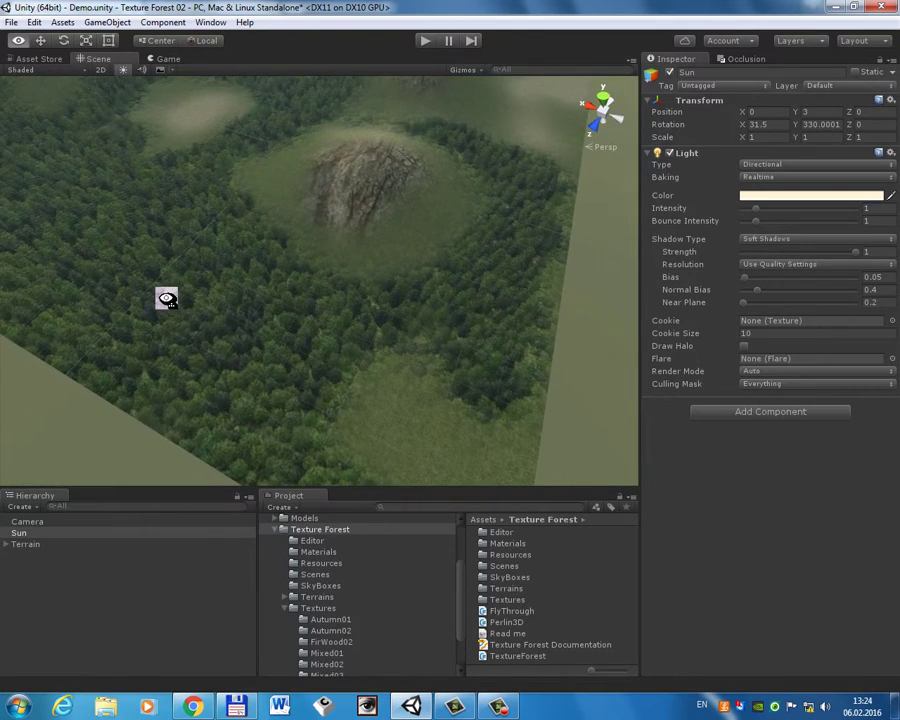
Reselect Terrain, reduce the brush to size 17 with opacity 13, then select Sun to preview.
click(25, 545)
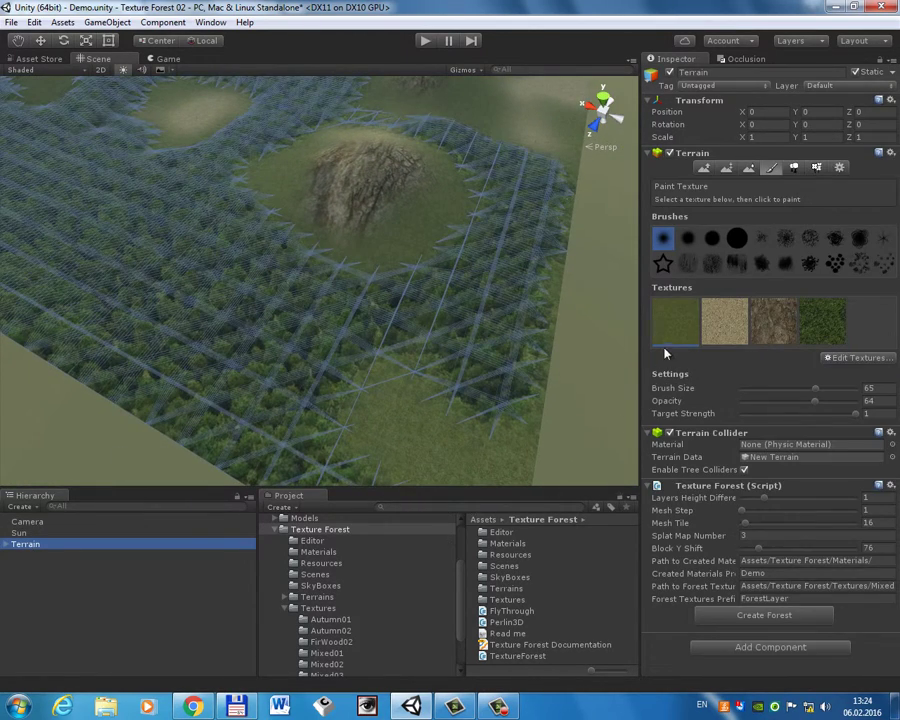
mouse_move(816, 391)
mouse_down()
mouse_move(764, 391)
mouse_move(756, 404)
mouse_up()
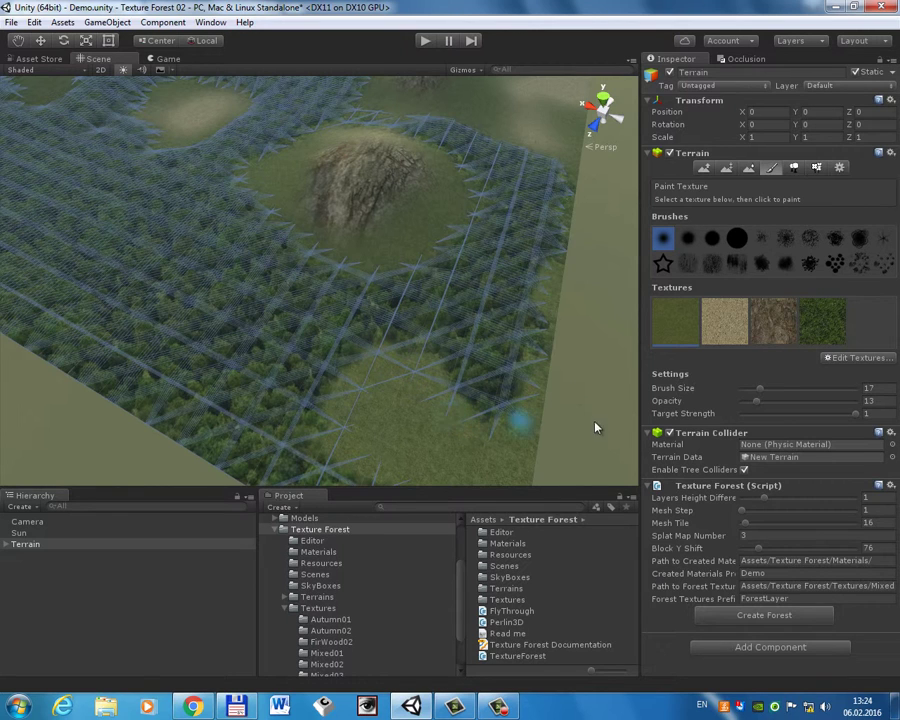
click(18, 534)
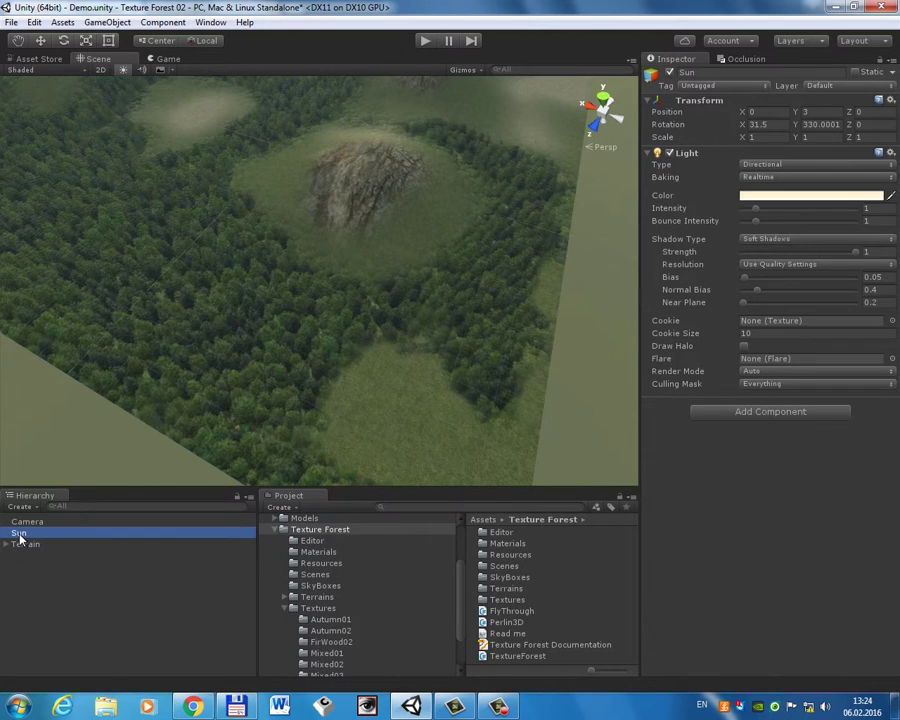
Orbit toward the rocky hill and paint grass onto the forest beside it.
click(31, 546)
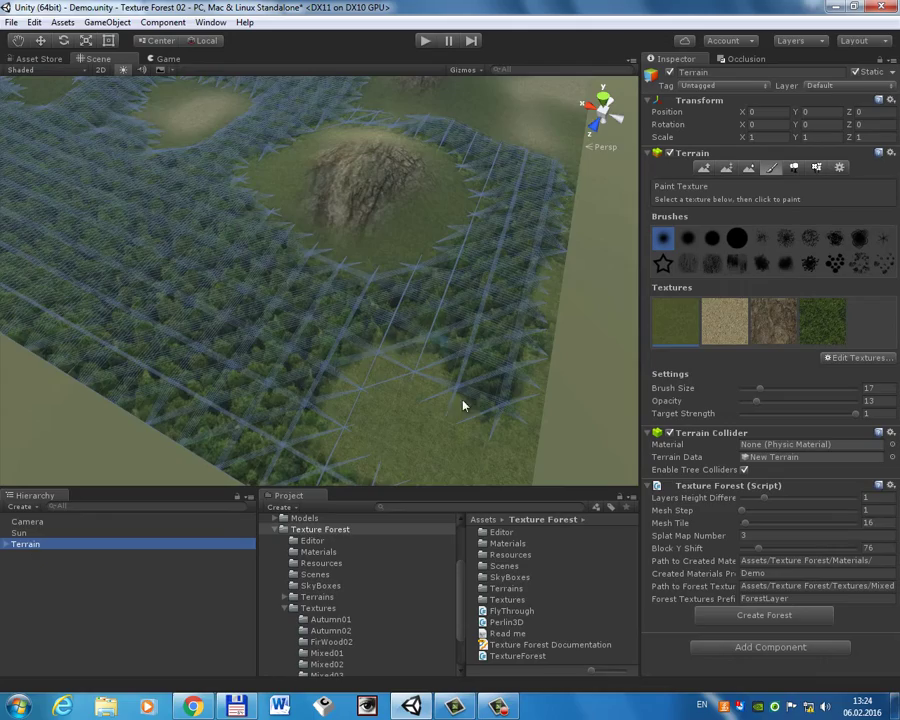
mouse_move(463, 405)
alt+mouse_down()
mouse_move(267, 388)
mouse_move(291, 415)
mouse_move(249, 421)
alt+mouse_up()
click(20, 533)
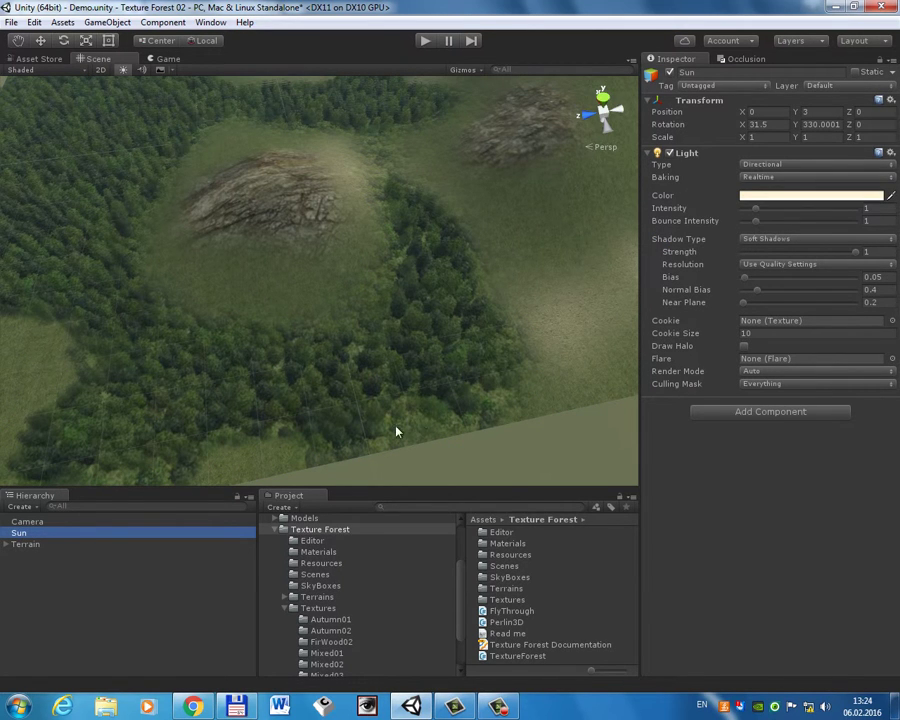
click(28, 545)
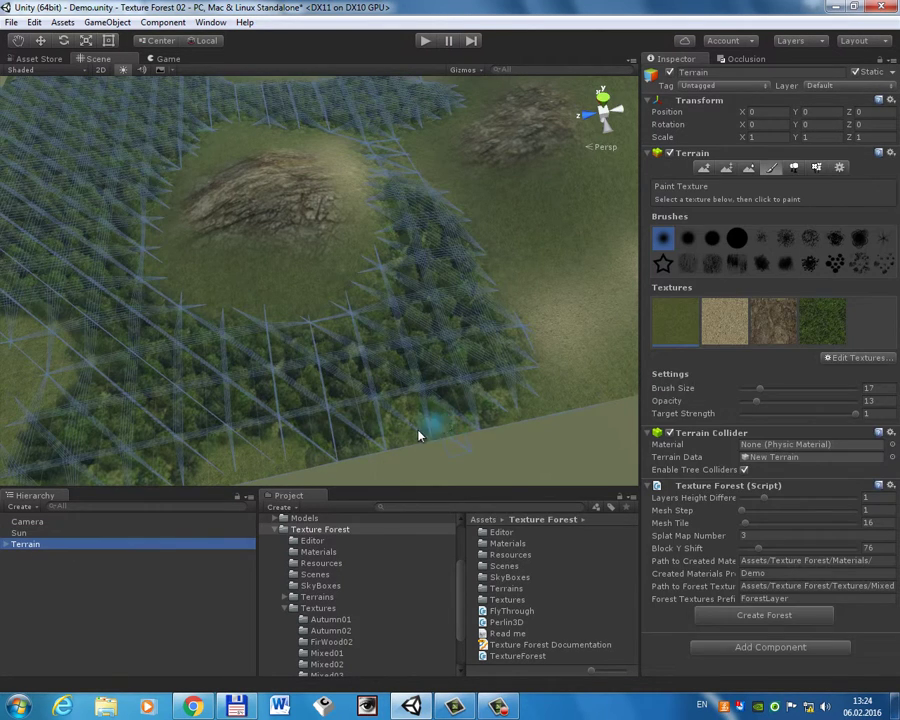
drag(418, 436, 391, 446)
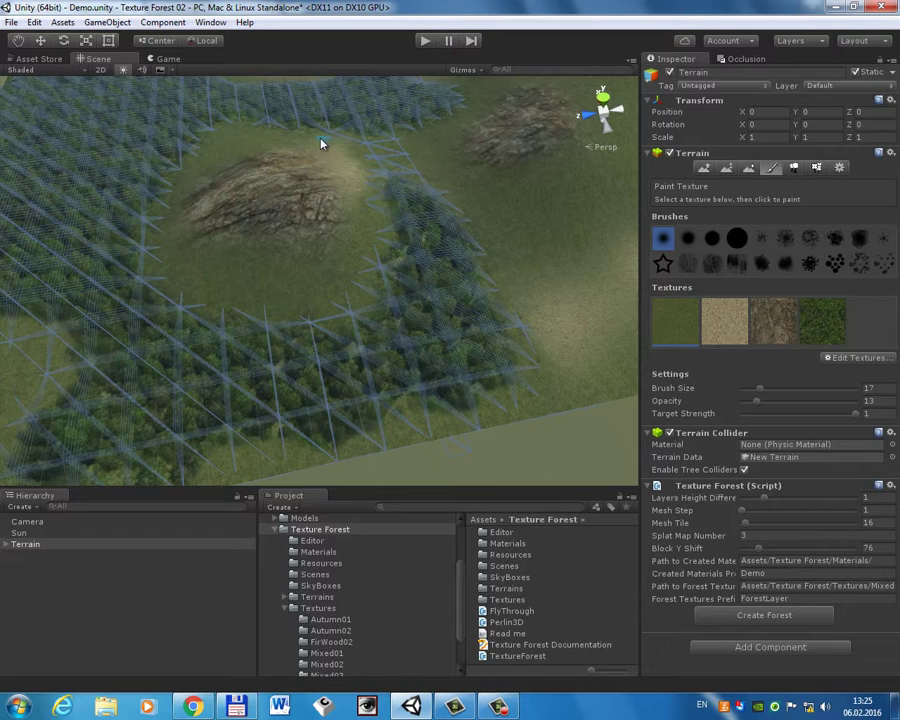
Select Sun to view the updated forest with its new grassy clearing by the hill.
click(22, 533)
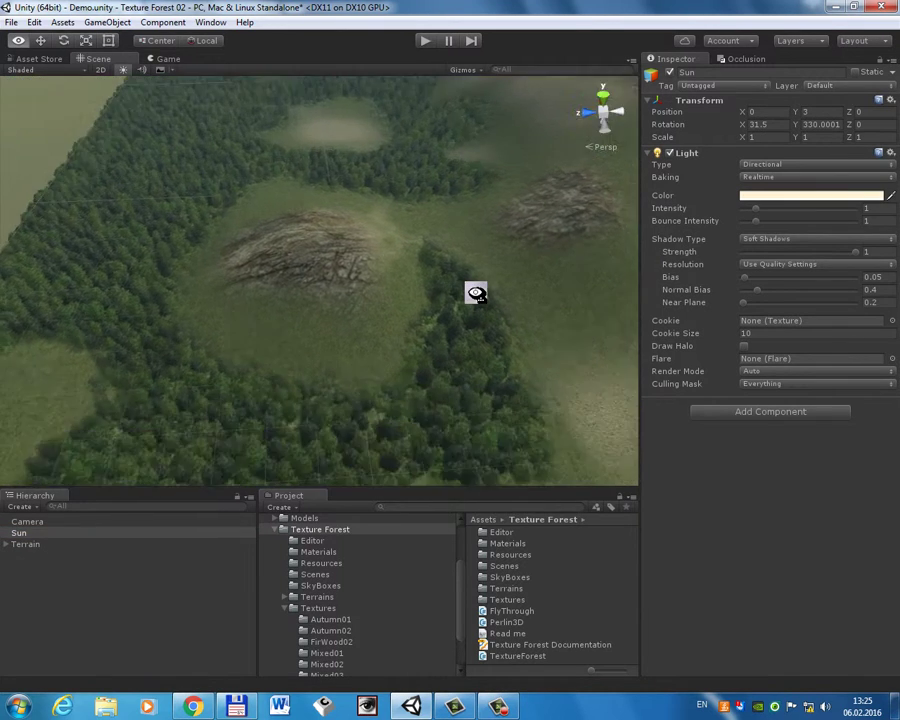